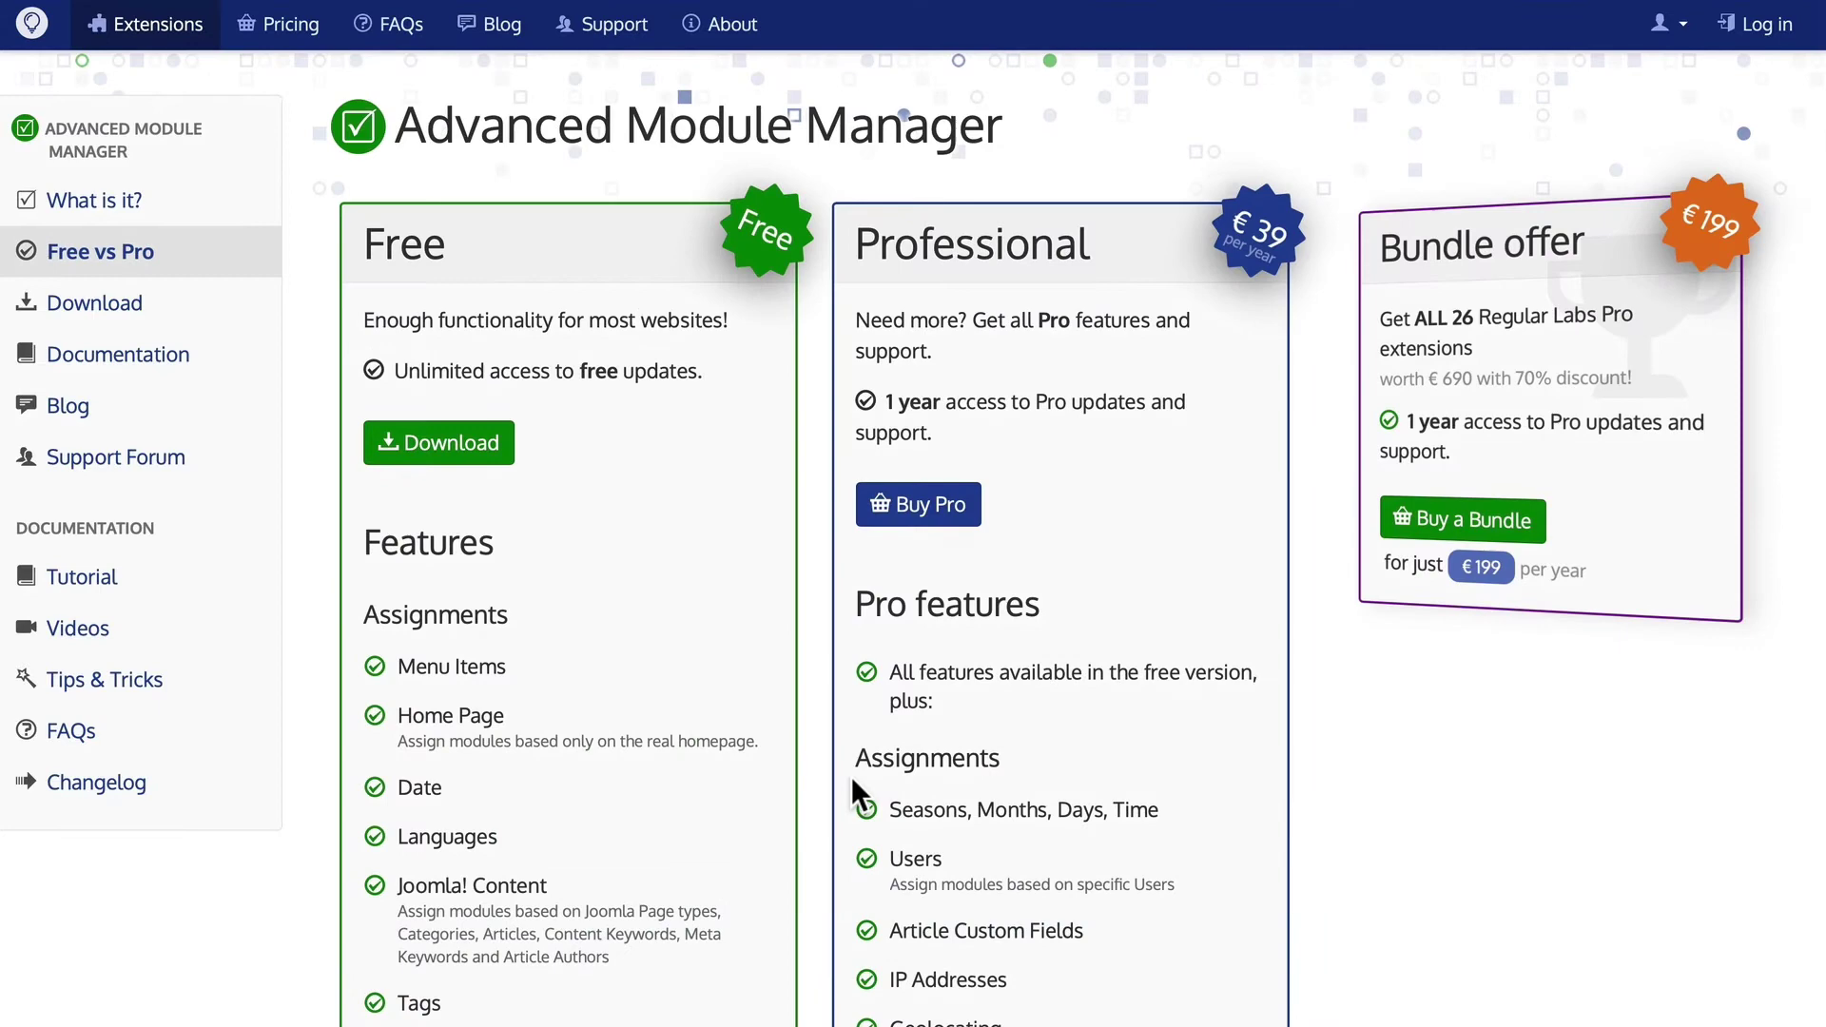
{"action": "scroll", "coordinate": [630, 770], "scroll_direction": "down", "scroll_amount": 2}
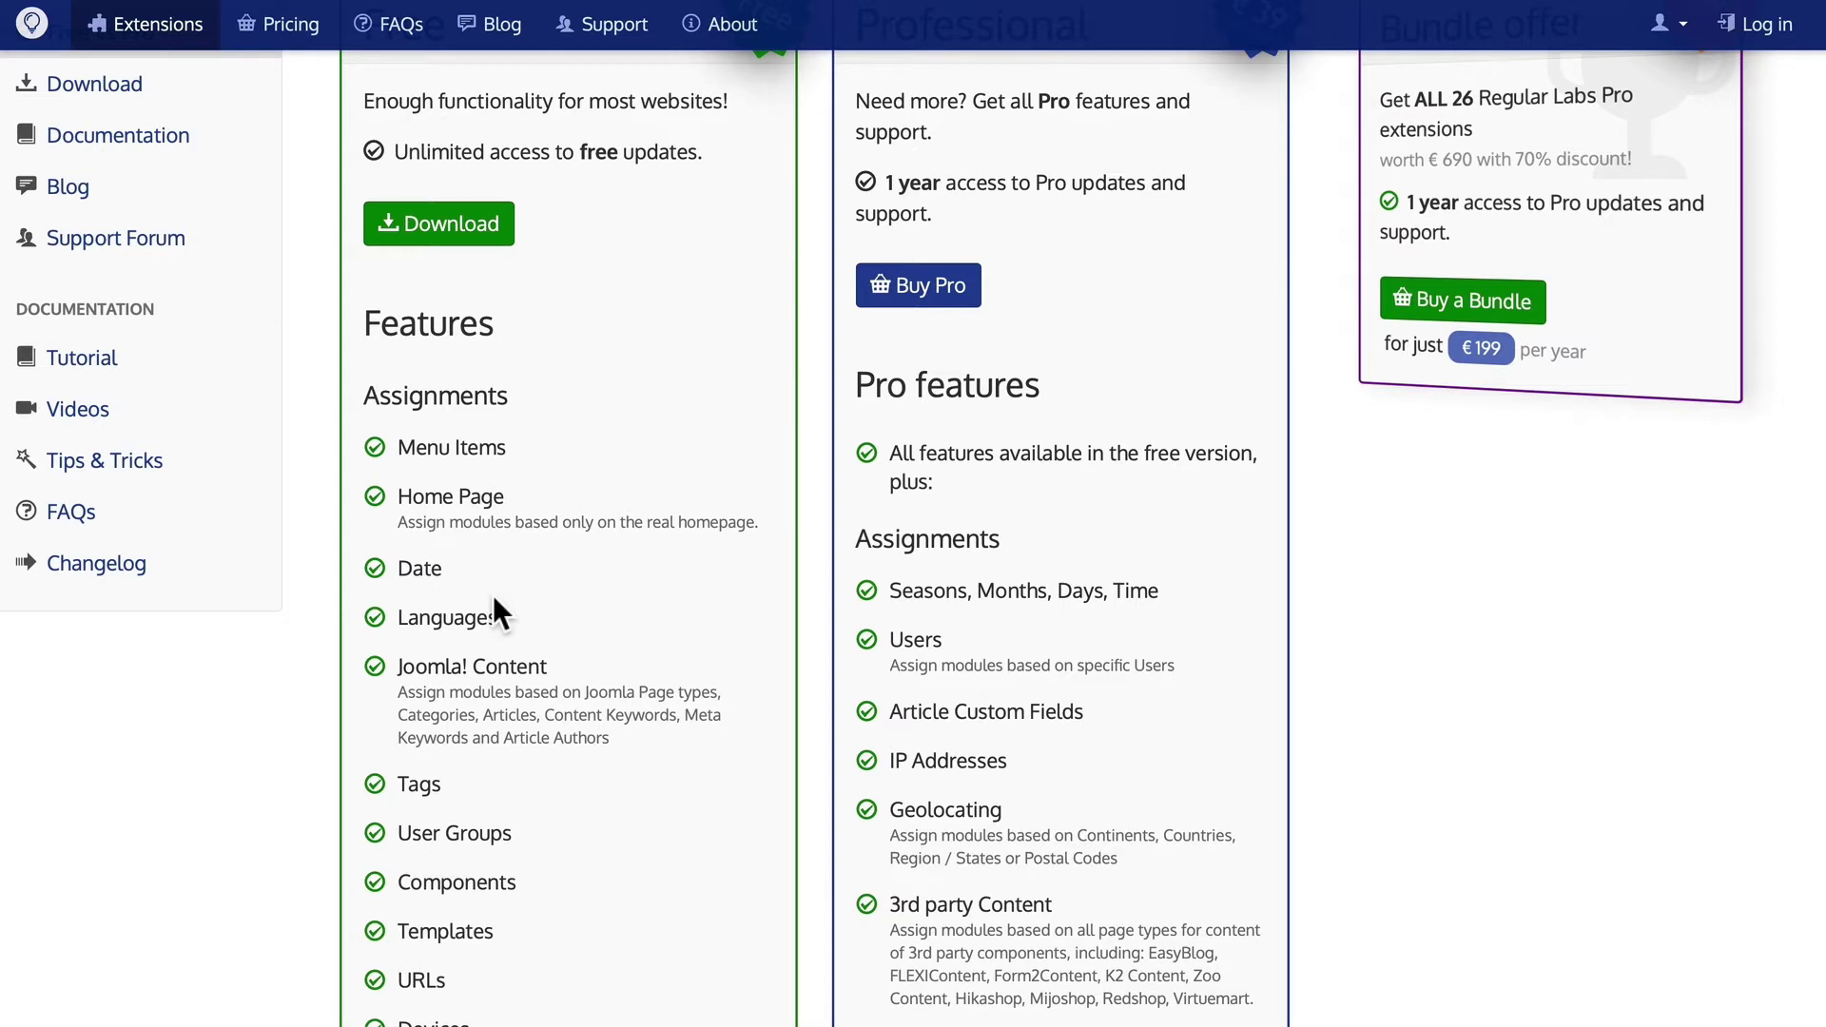
{"action": "scroll", "coordinate": [492, 596], "scroll_direction": "down", "scroll_amount": 2}
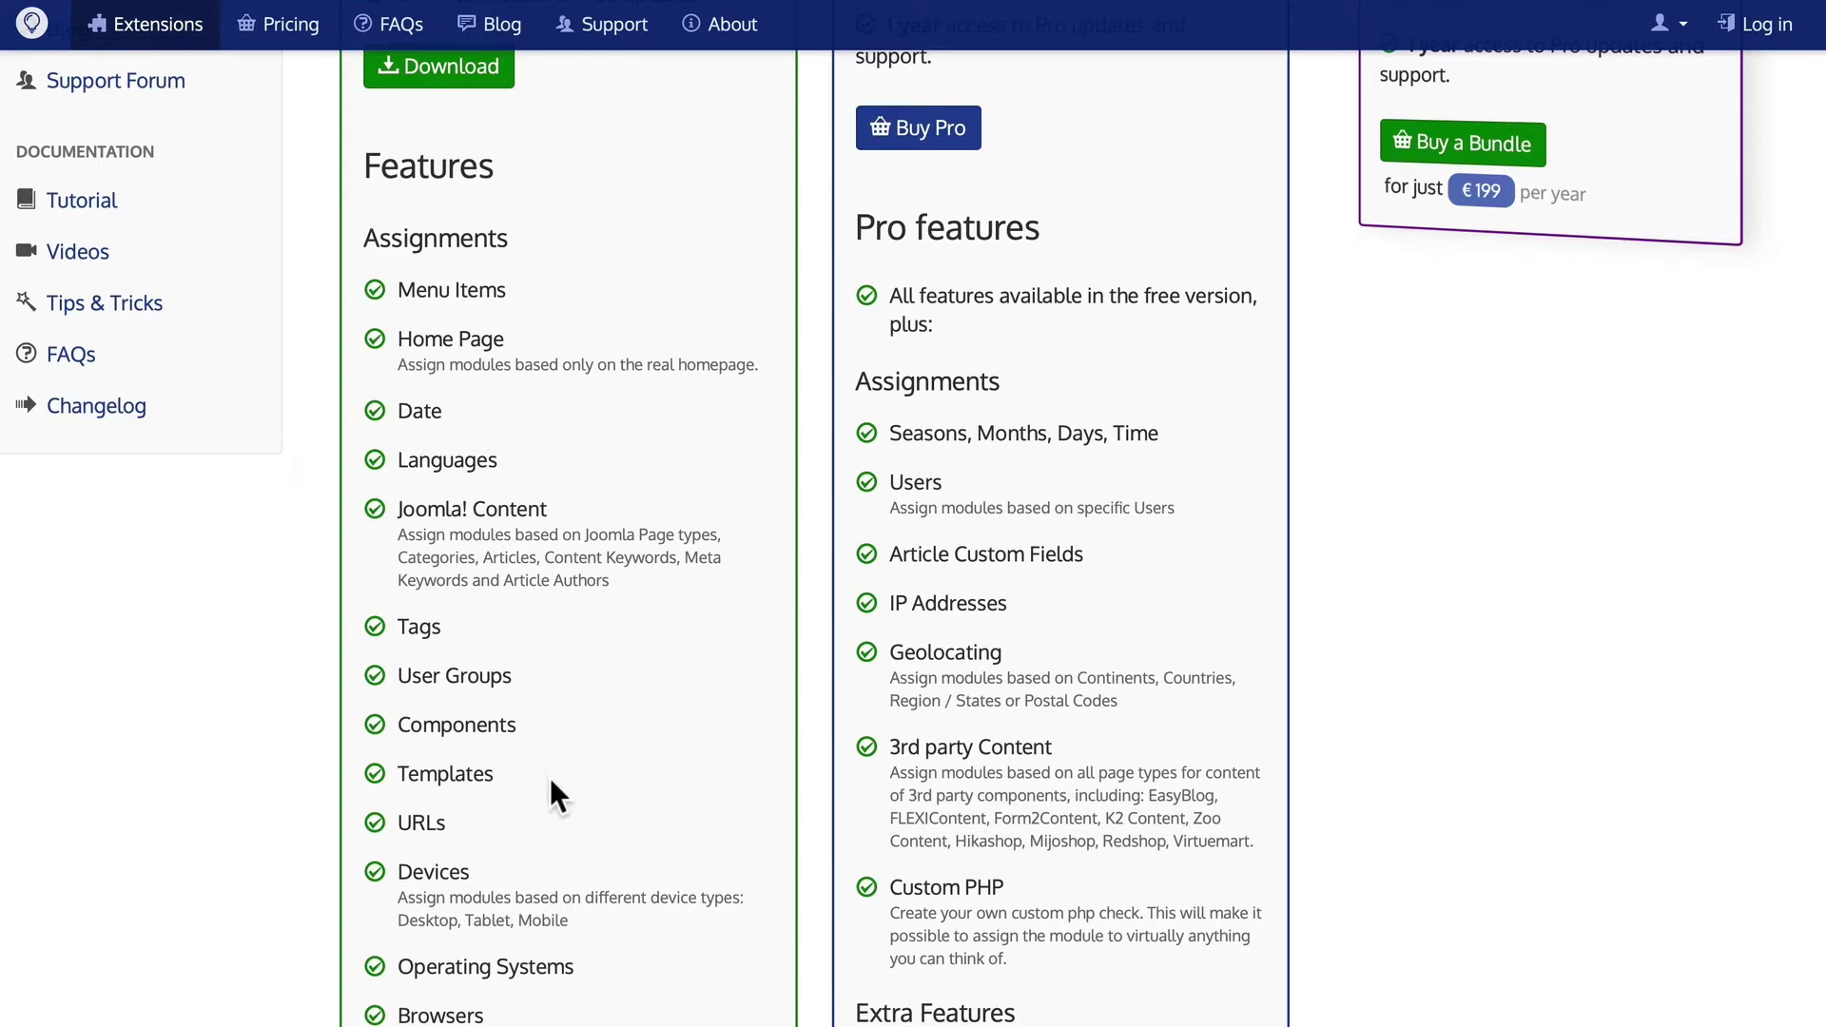
{"action": "scroll", "coordinate": [550, 813], "scroll_direction": "down", "scroll_amount": 2}
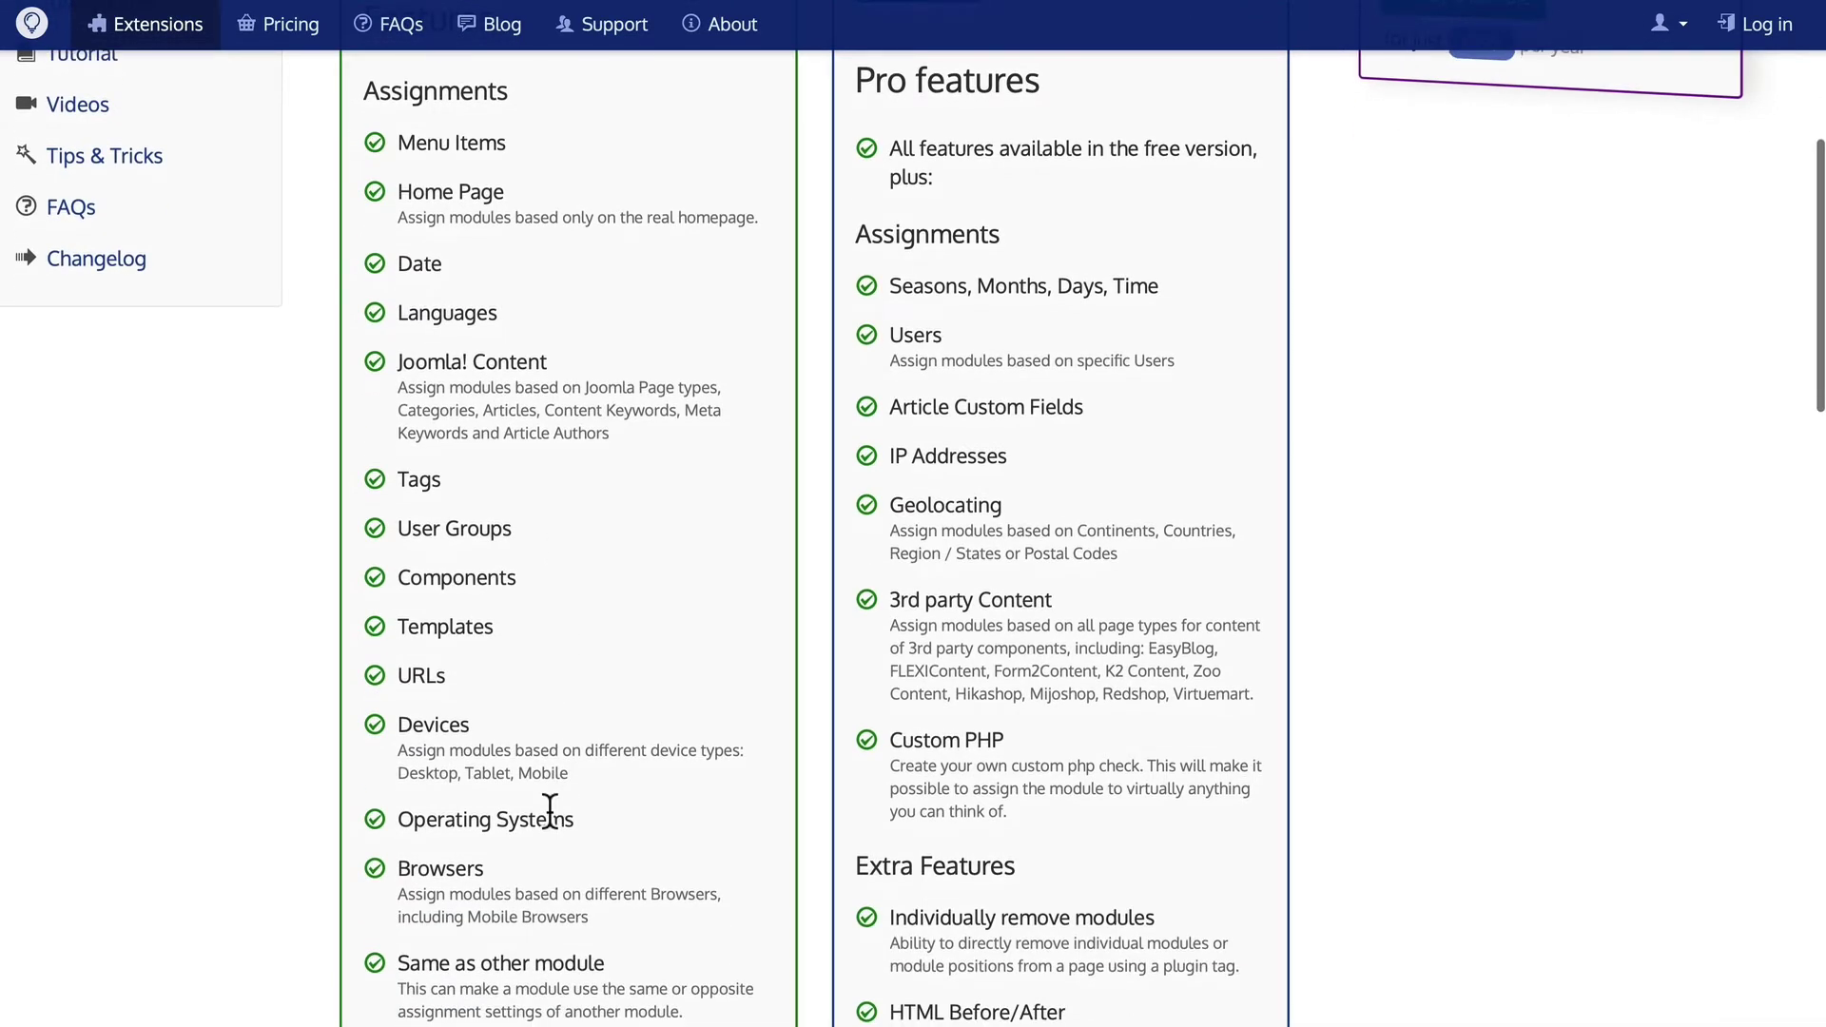
{"action": "scroll", "coordinate": [573, 860], "scroll_direction": "down", "scroll_amount": 2}
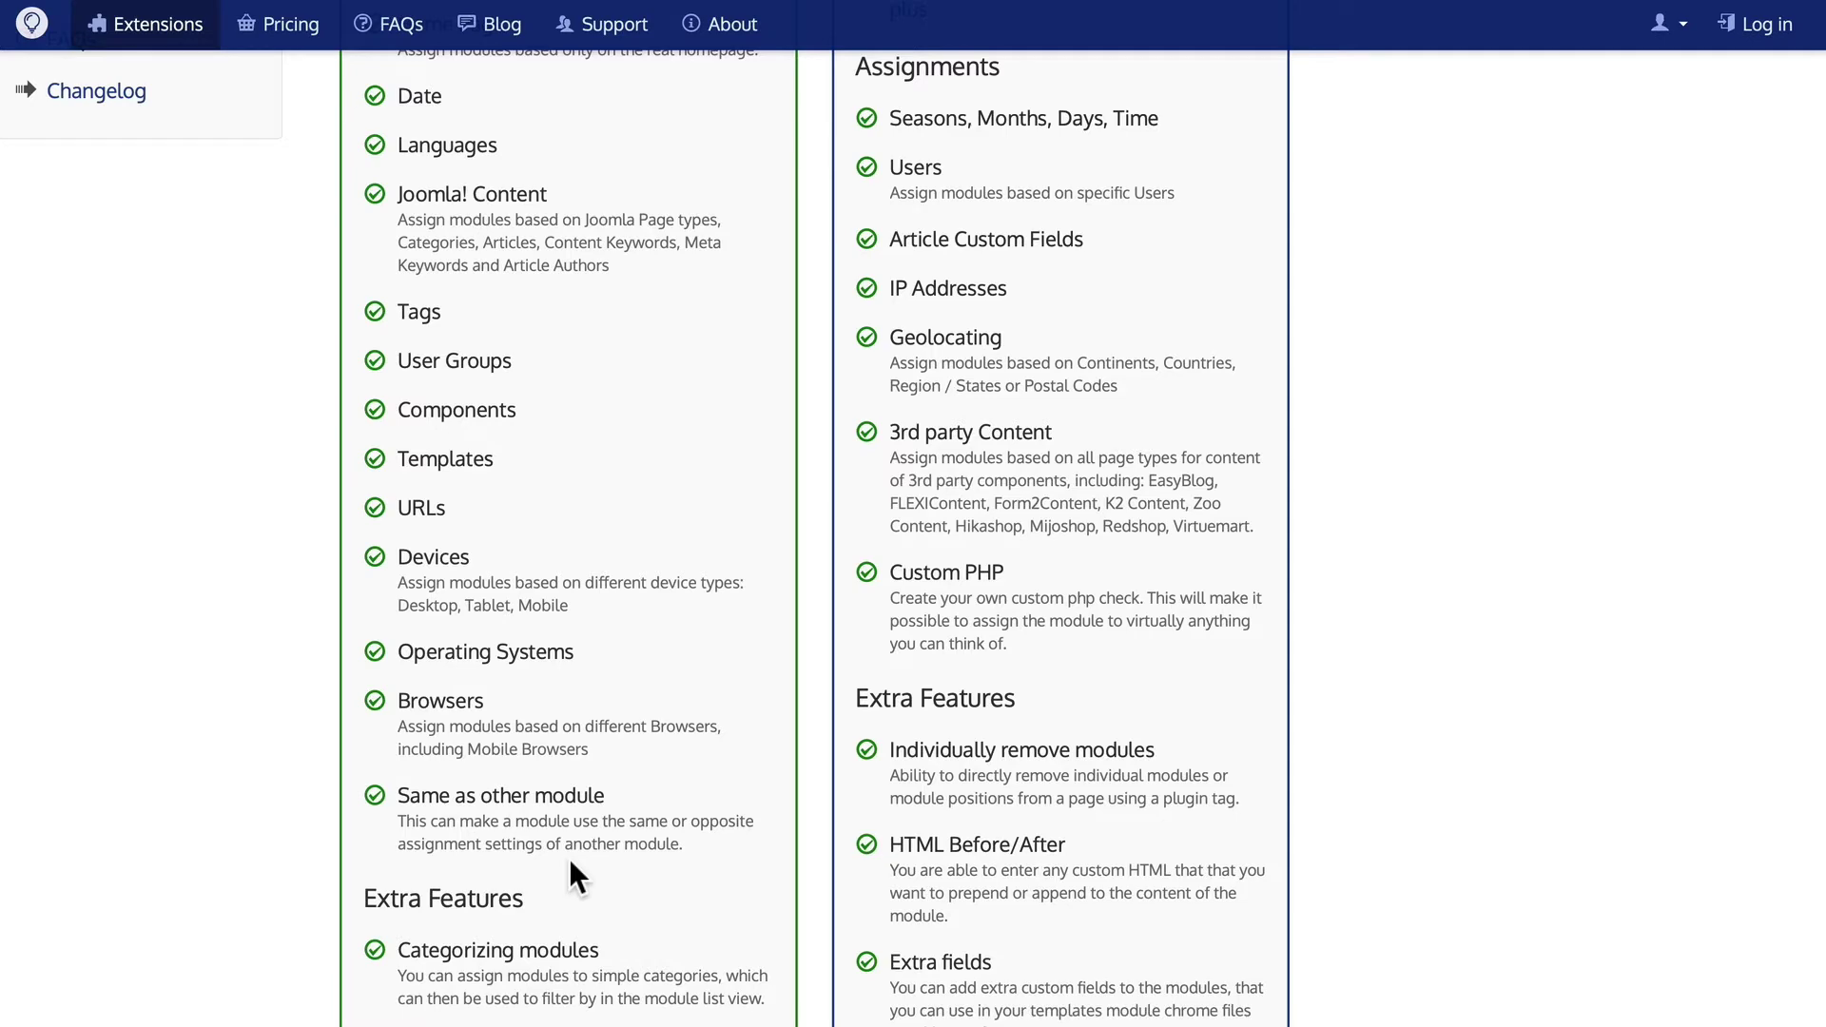
{"action": "scroll", "coordinate": [568, 858], "scroll_direction": "up", "scroll_amount": 4}
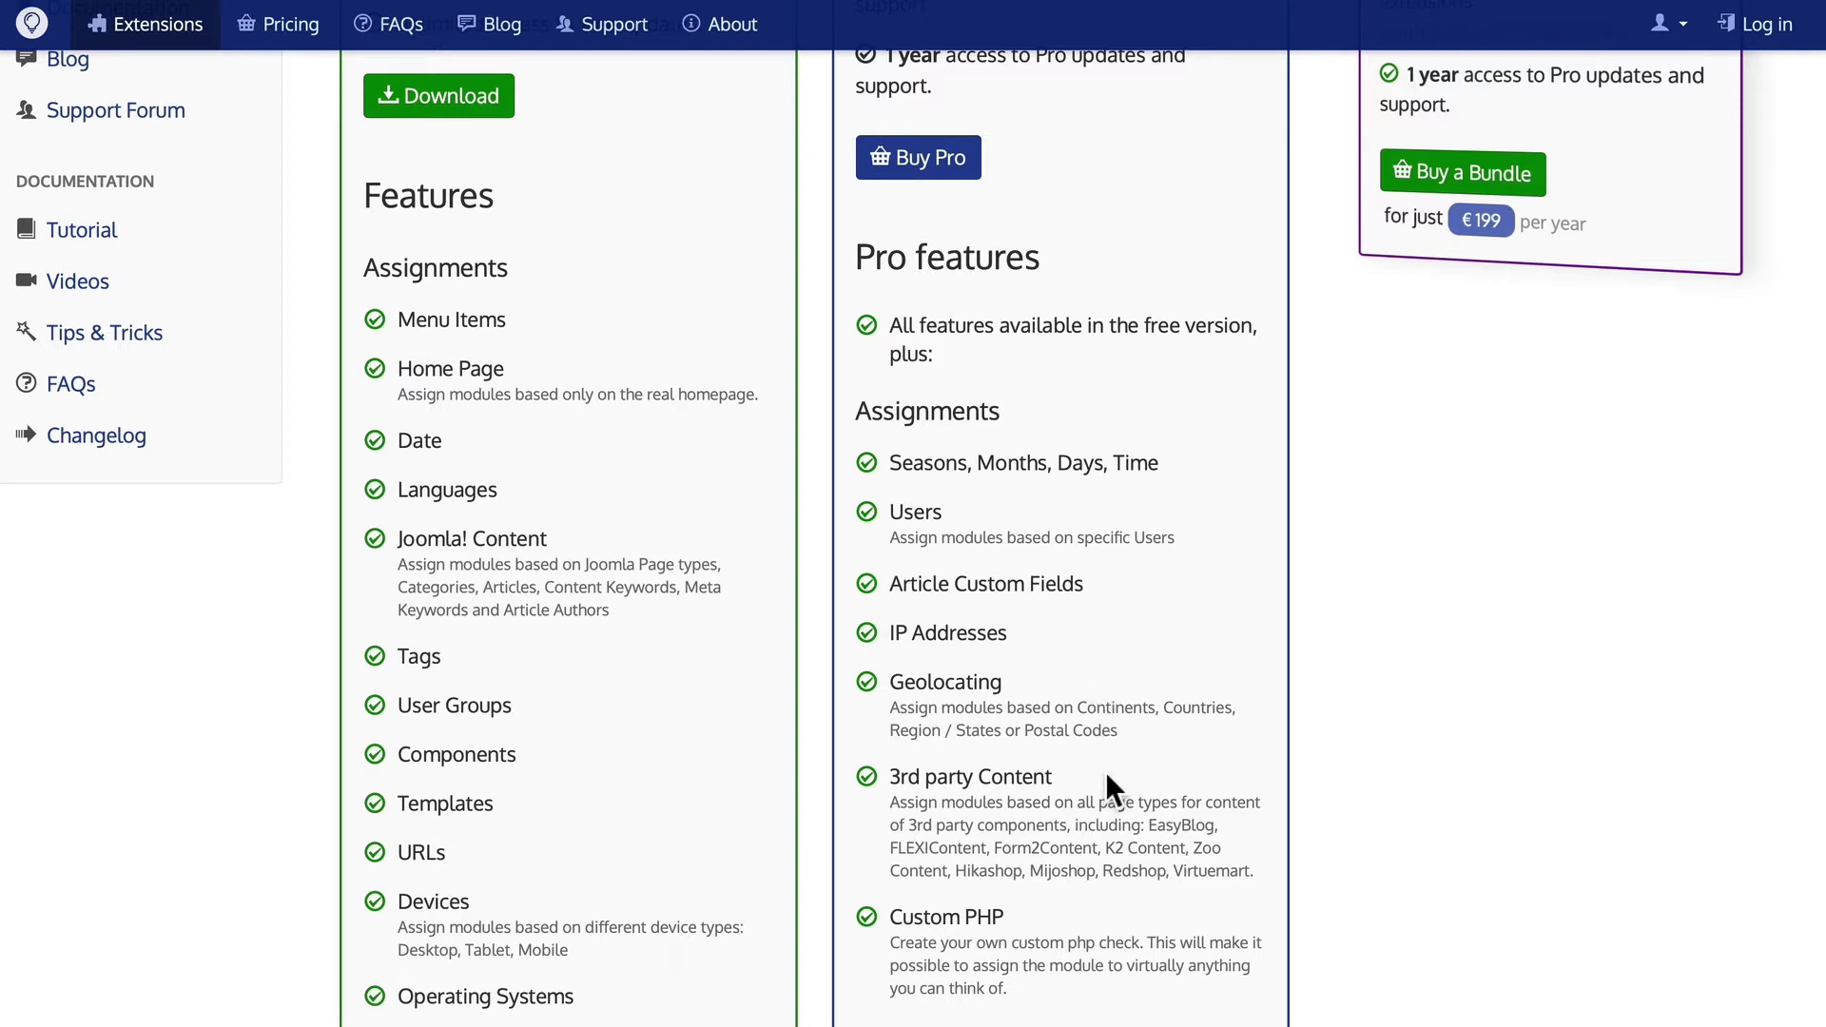
{"action": "scroll", "coordinate": [1107, 789], "scroll_direction": "down", "scroll_amount": 1}
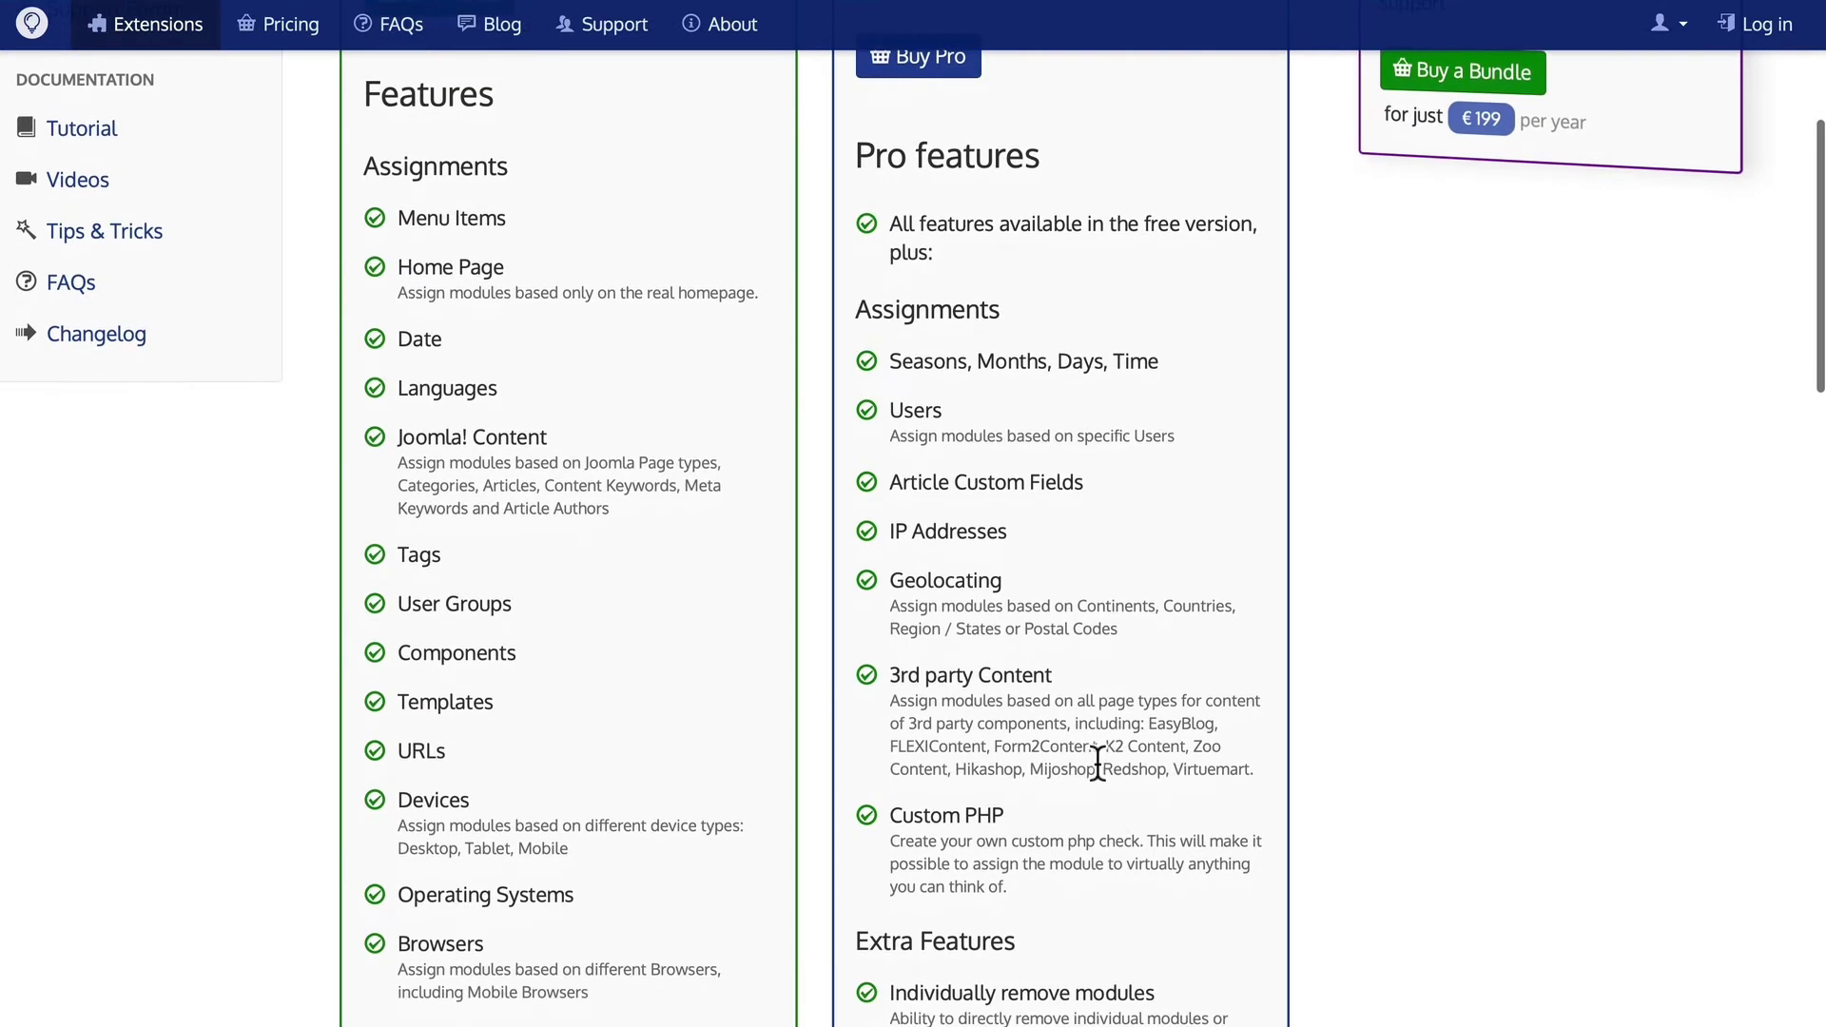
{"action": "scroll", "coordinate": [1098, 764], "scroll_direction": "down", "scroll_amount": 1}
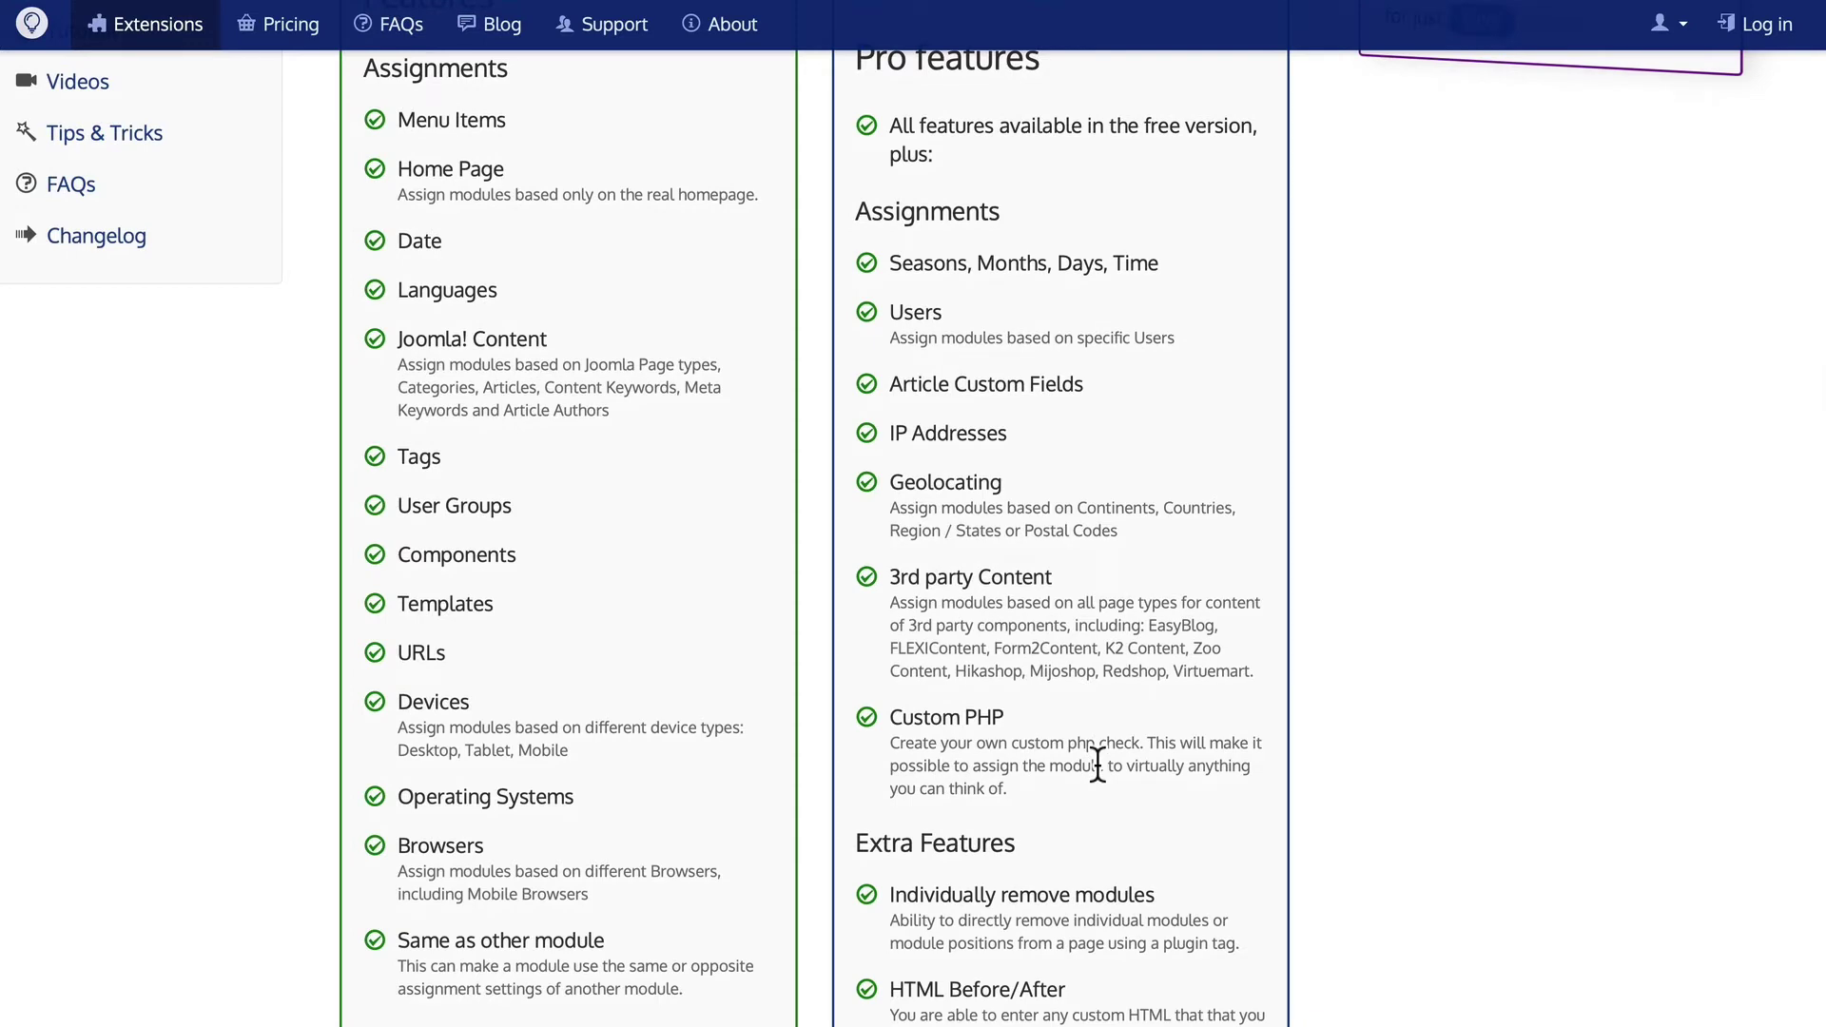
{"action": "scroll", "coordinate": [1098, 762], "scroll_direction": "down", "scroll_amount": 2}
{"action": "scroll", "coordinate": [1098, 763], "scroll_direction": "up", "scroll_amount": 8}
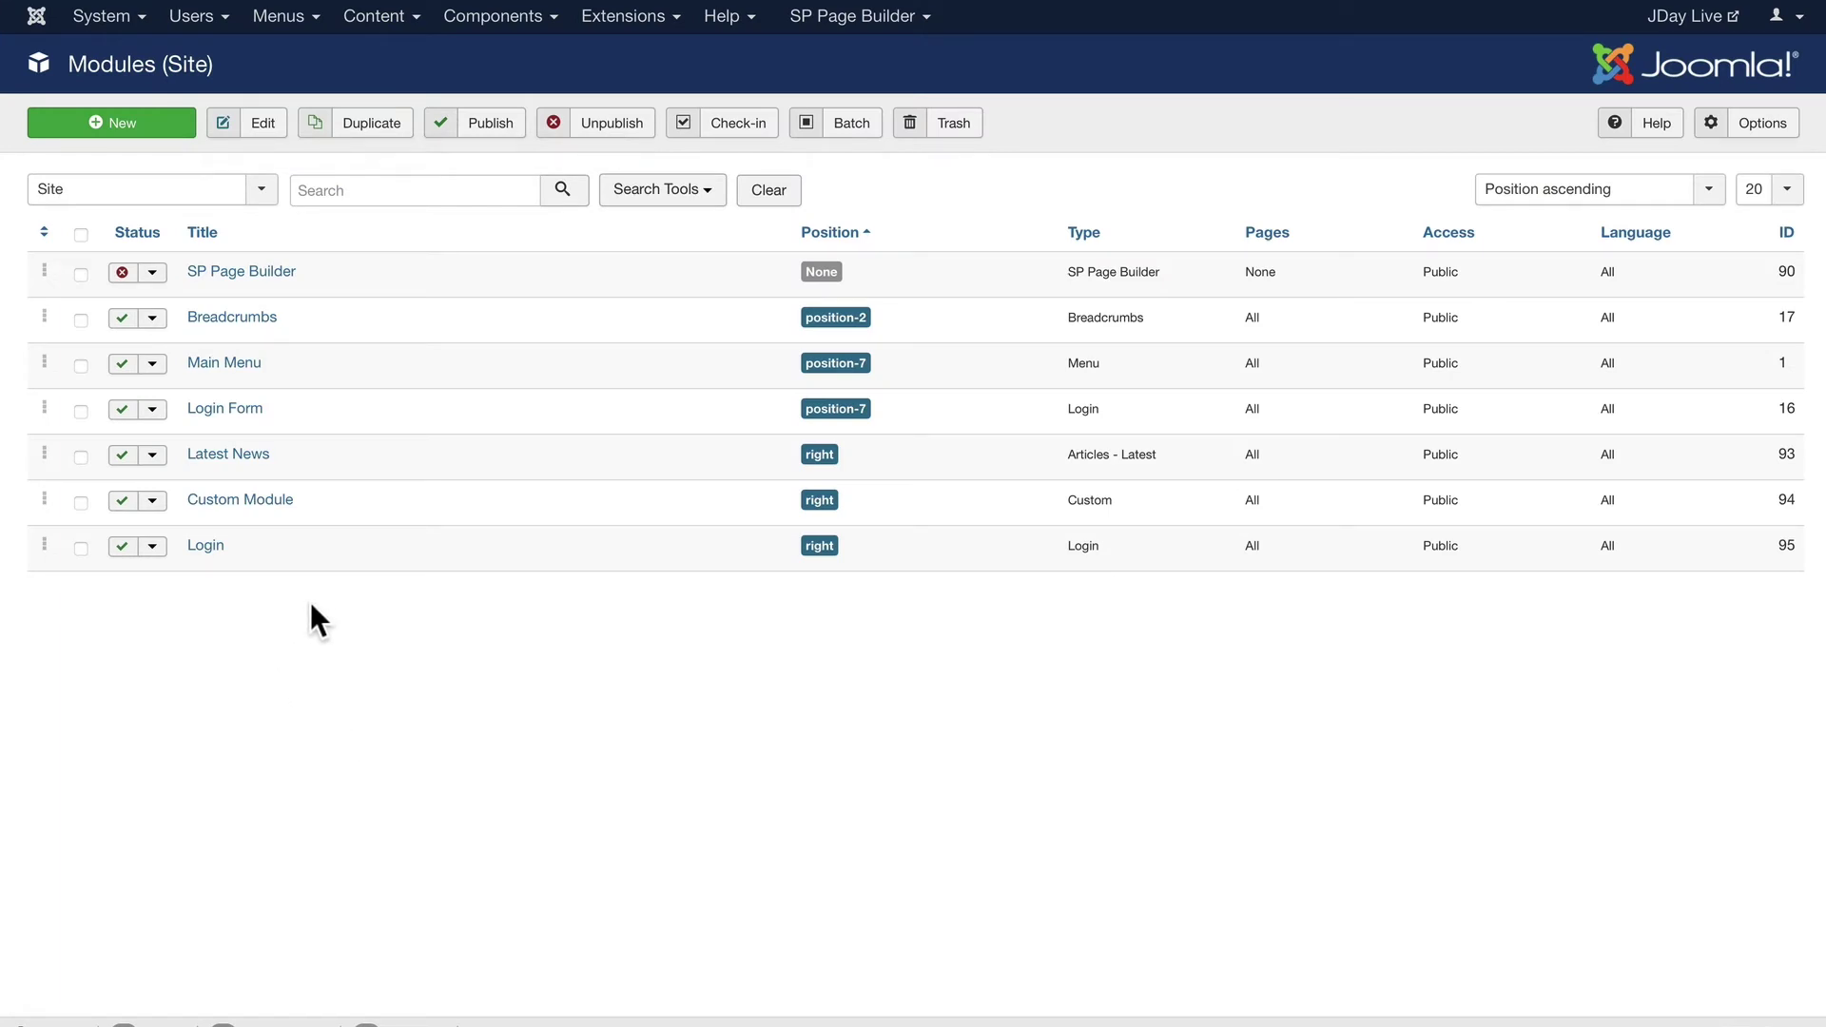
Open the Login module, review its Menu Assignment options, and close it without saving.
{"action": "left_click", "coordinate": [202, 544]}
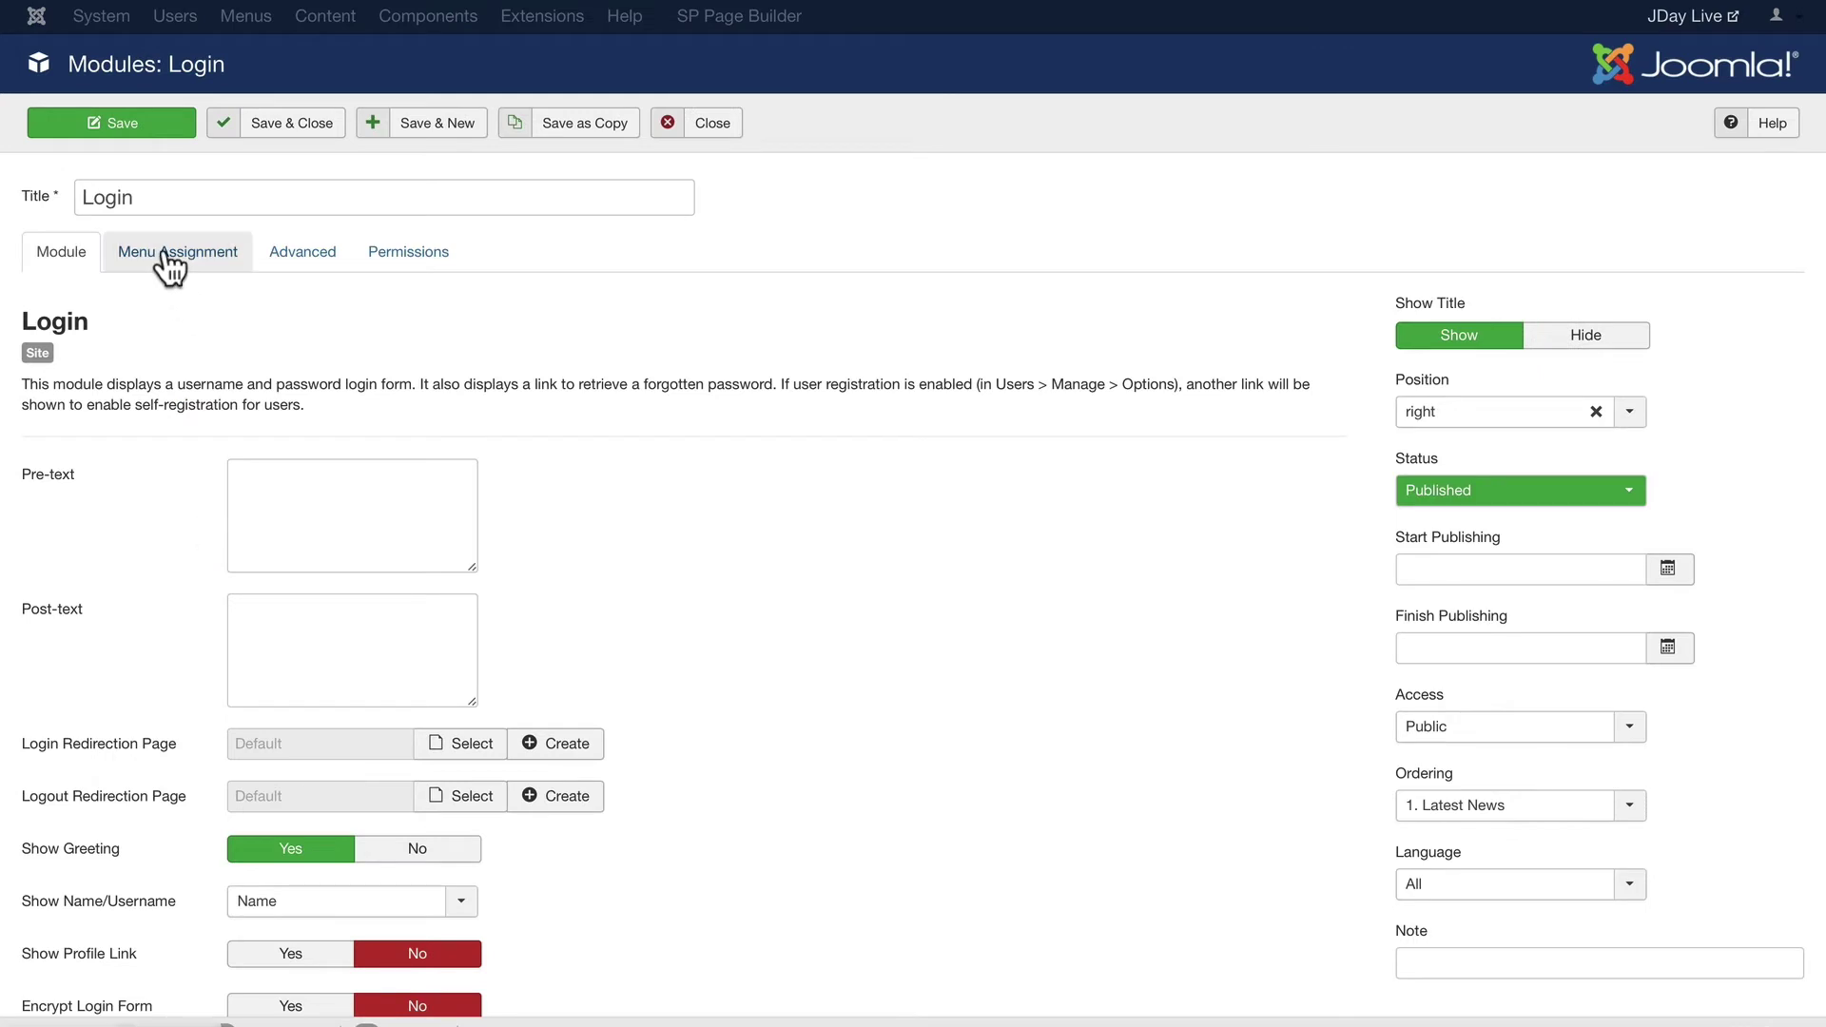
{"action": "left_click", "coordinate": [164, 252]}
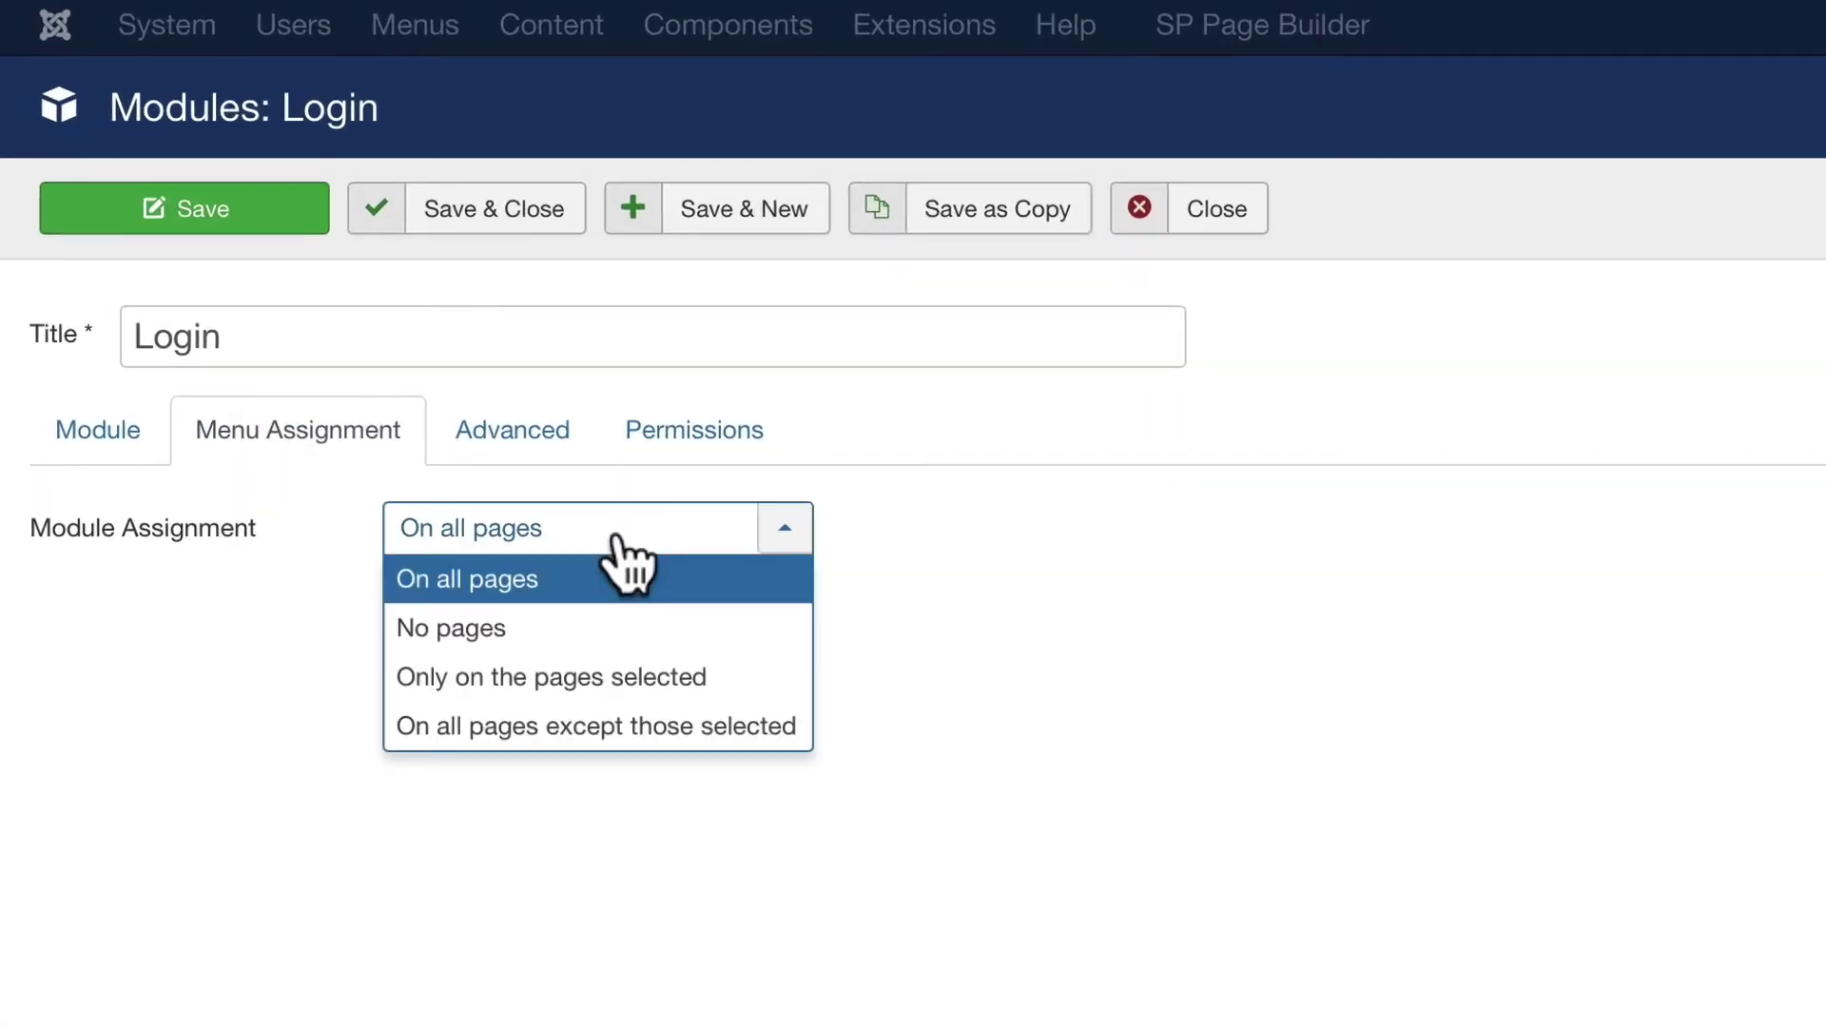
{"action": "left_click", "coordinate": [480, 416]}
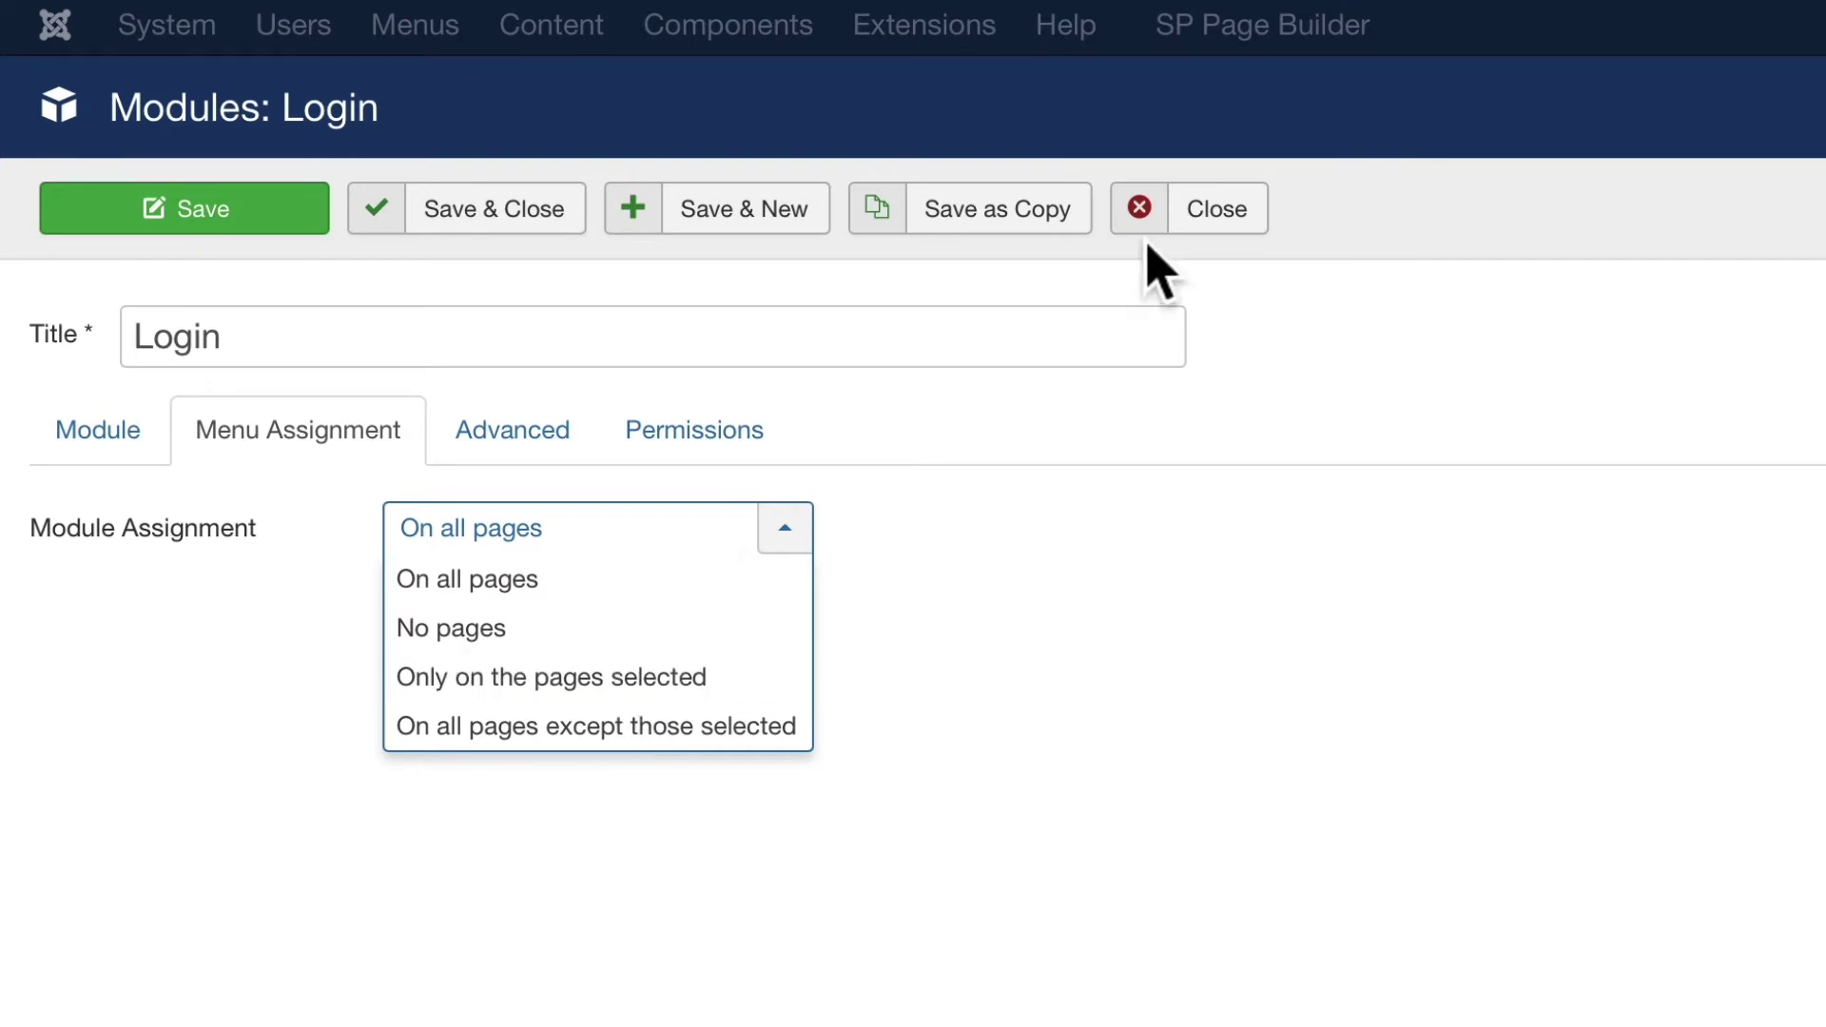
{"action": "left_click", "coordinate": [1194, 211]}
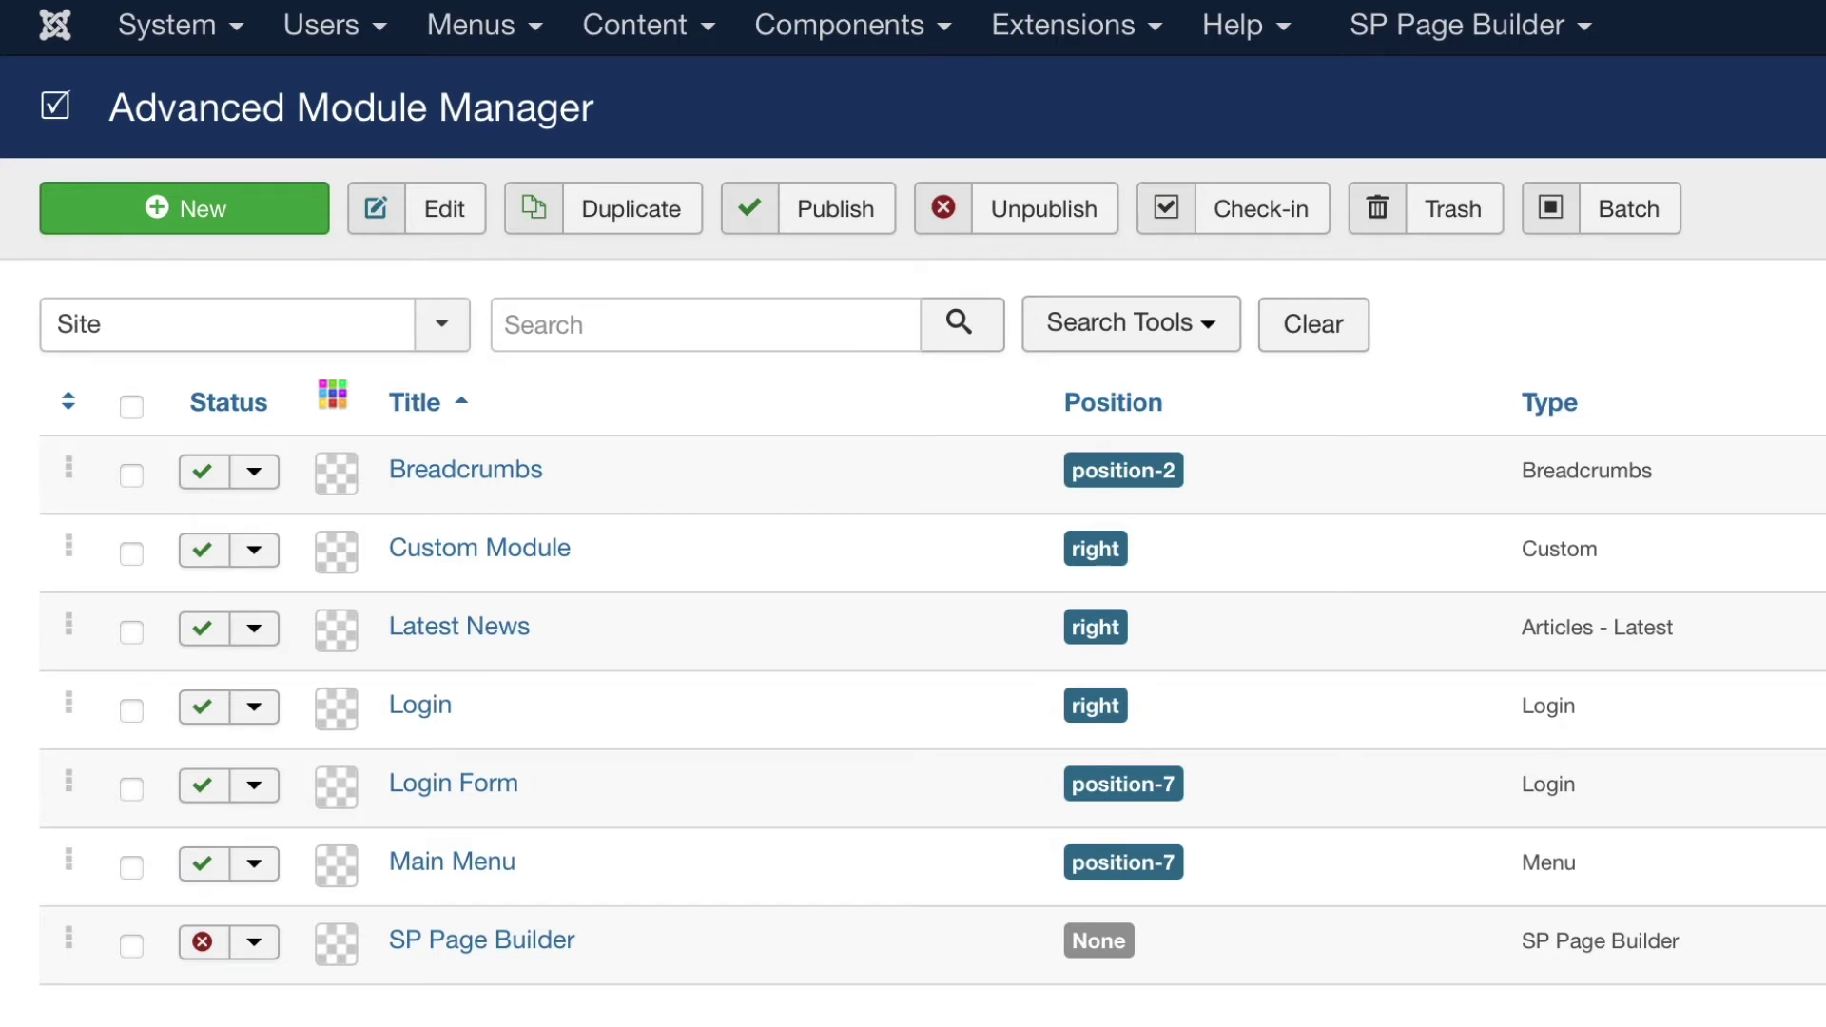
Give Login Form and Main Menu yellow colour labels, then open the Login module's Assignments tab.
{"action": "left_click", "coordinate": [336, 786]}
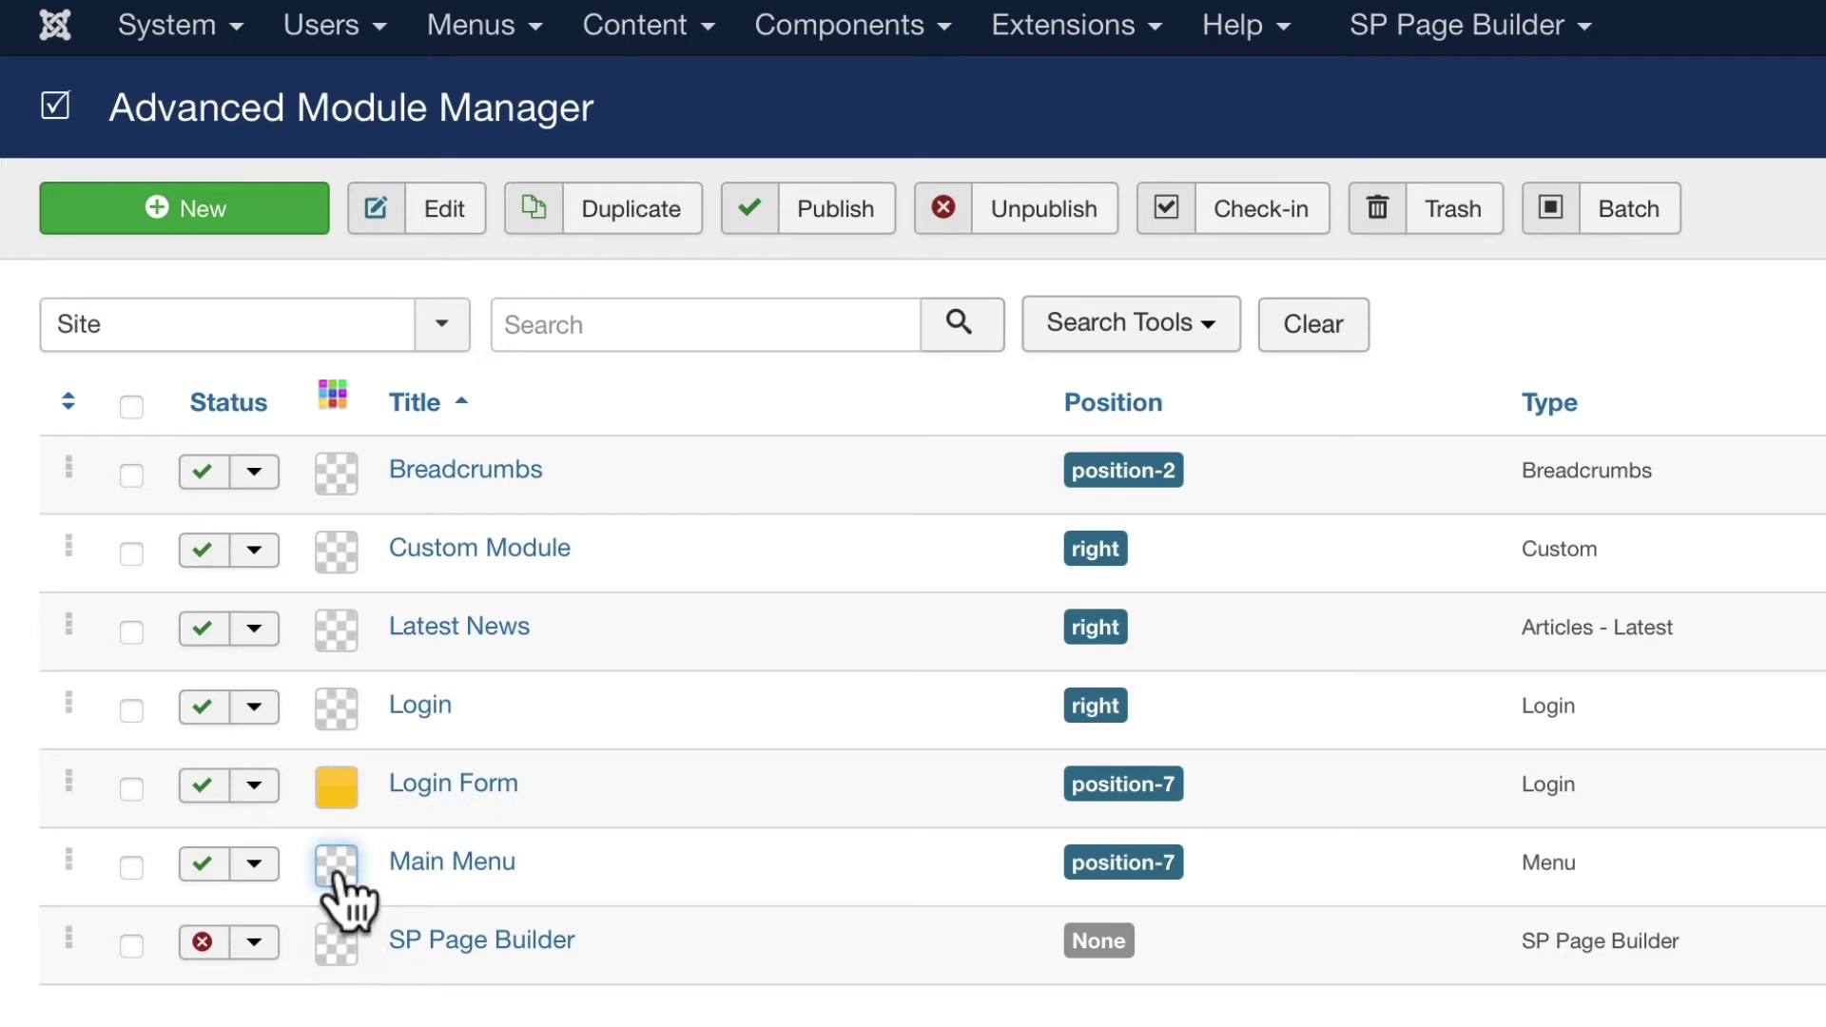
{"action": "left_click", "coordinate": [339, 865]}
{"action": "left_click", "coordinate": [390, 864]}
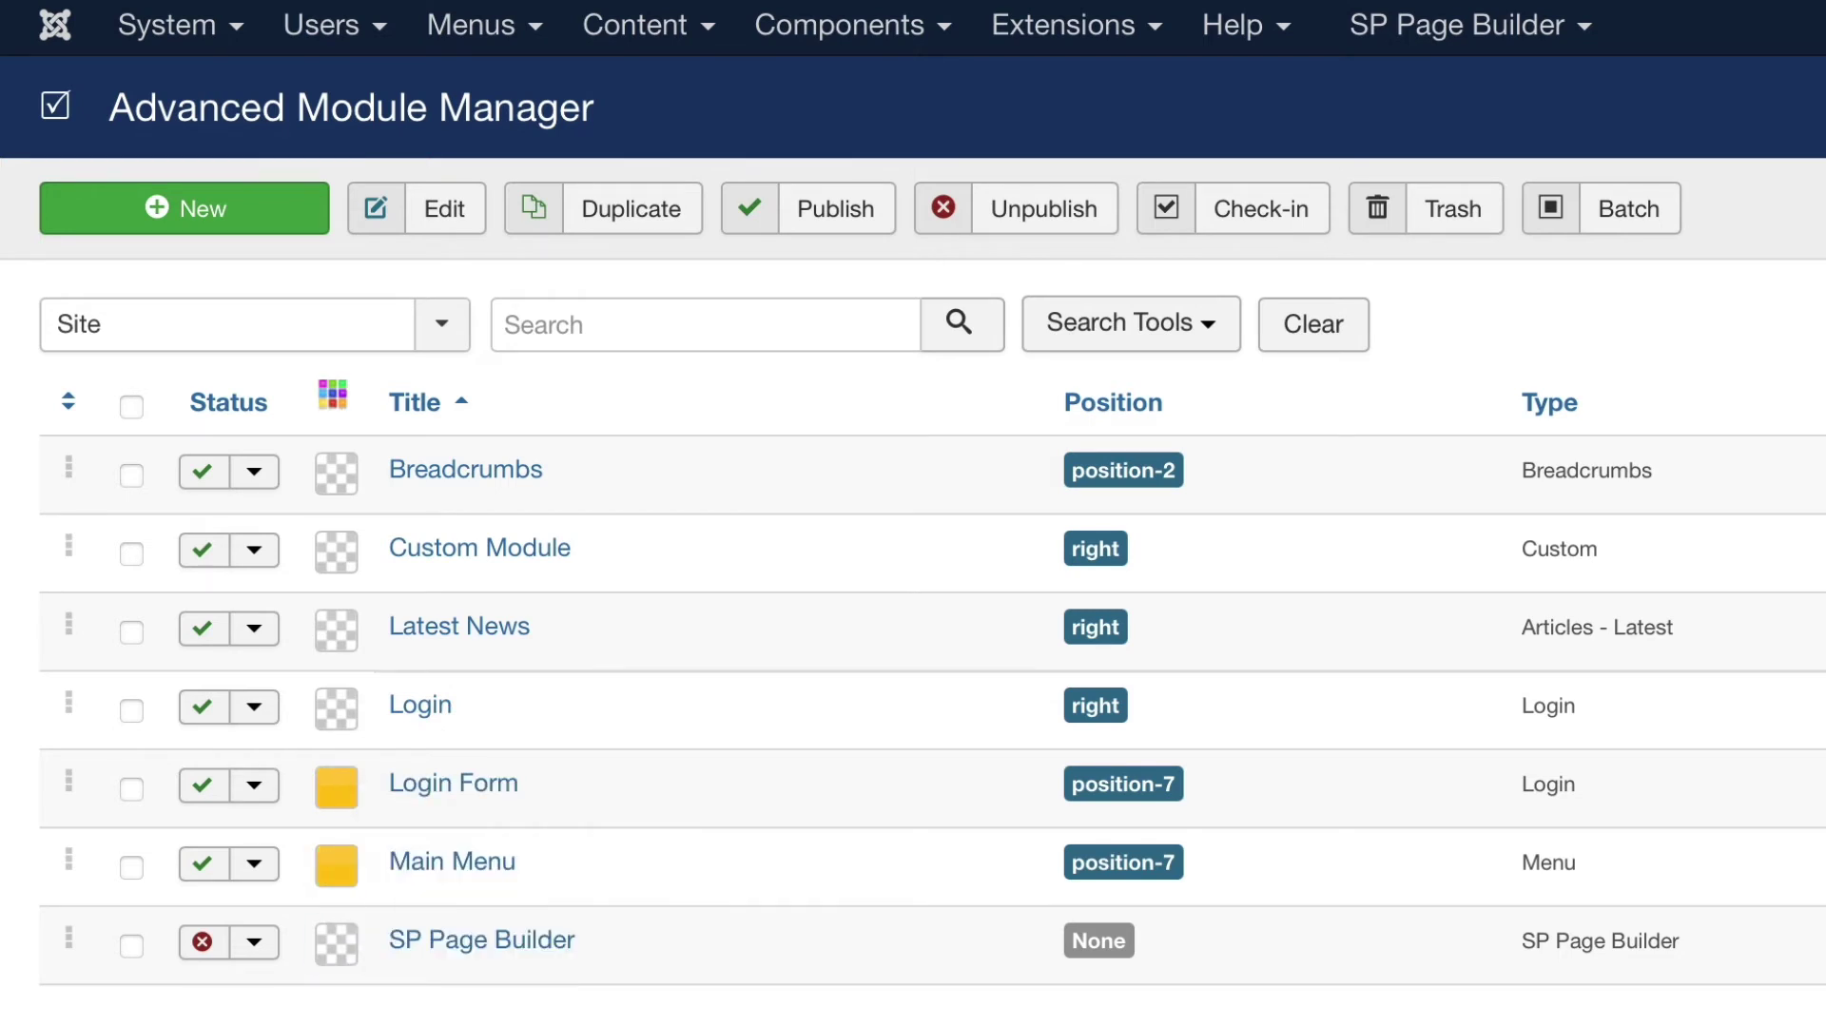
{"action": "left_click", "coordinate": [421, 708]}
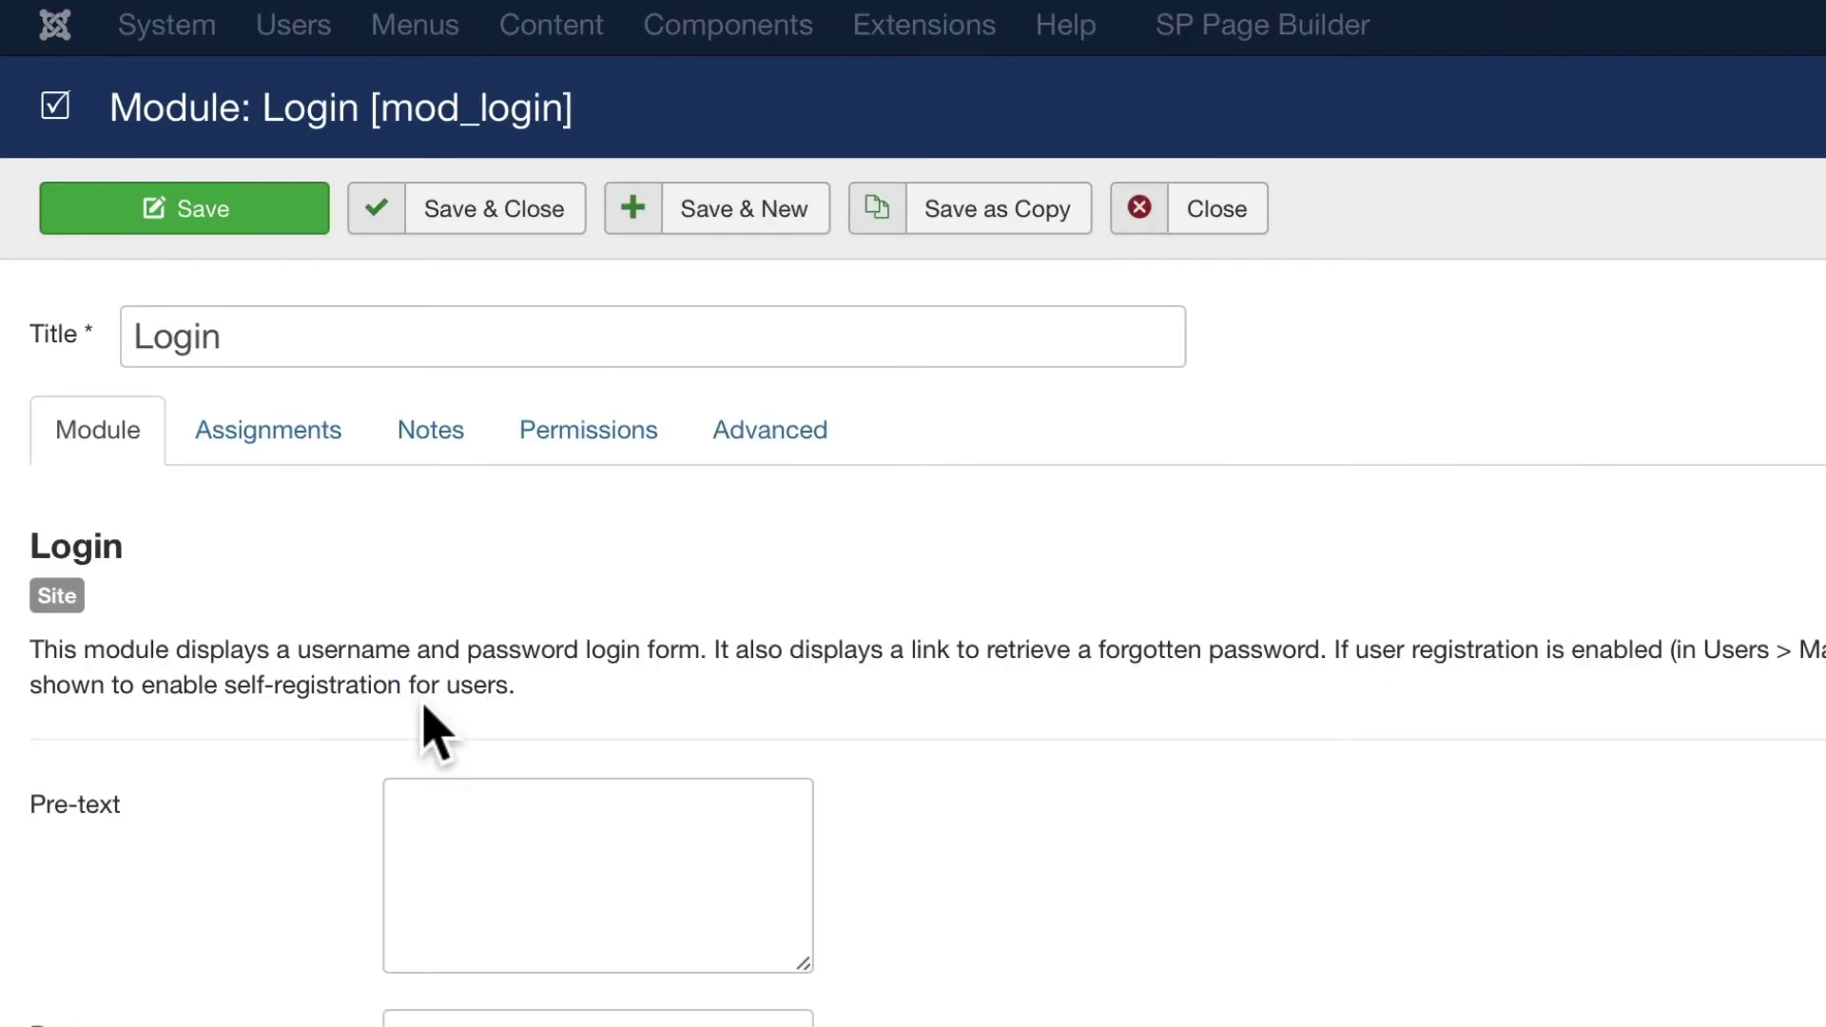
{"action": "left_click", "coordinate": [262, 442]}
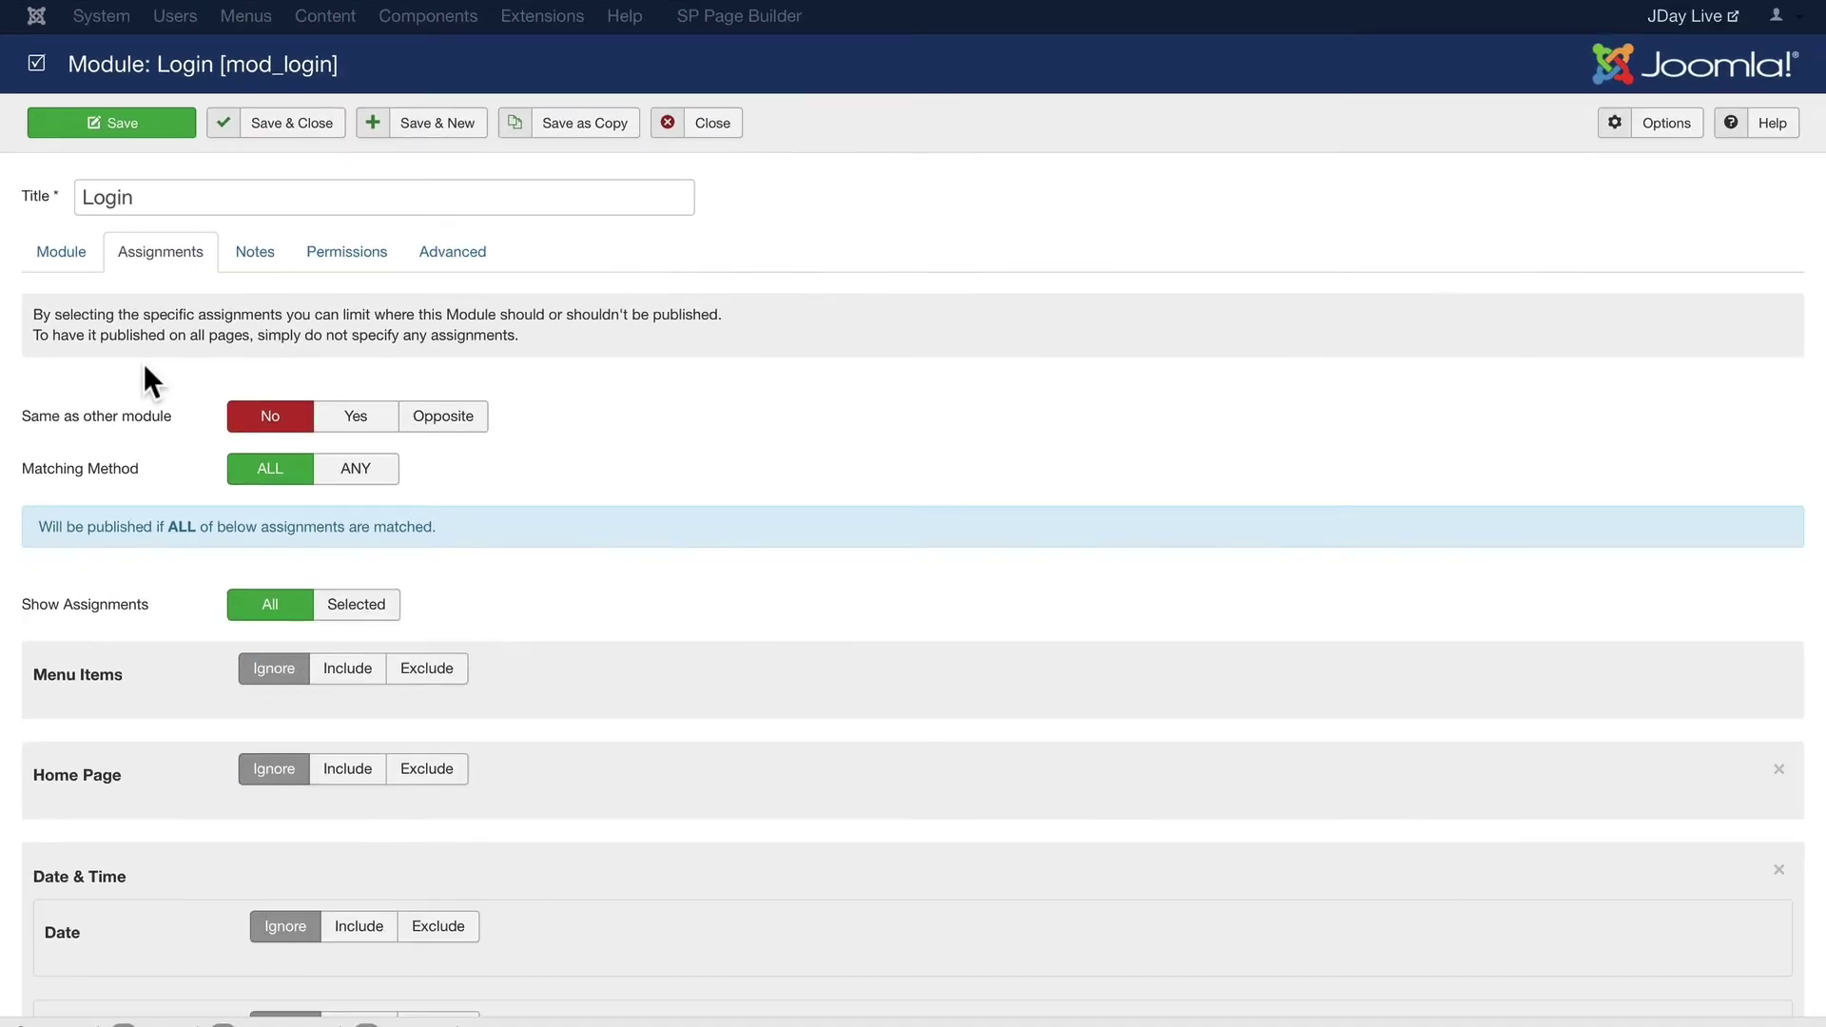
Set the Seasons assignment to Include with no seasons selected.
{"action": "scroll", "coordinate": [249, 623], "scroll_direction": "down", "scroll_amount": 2}
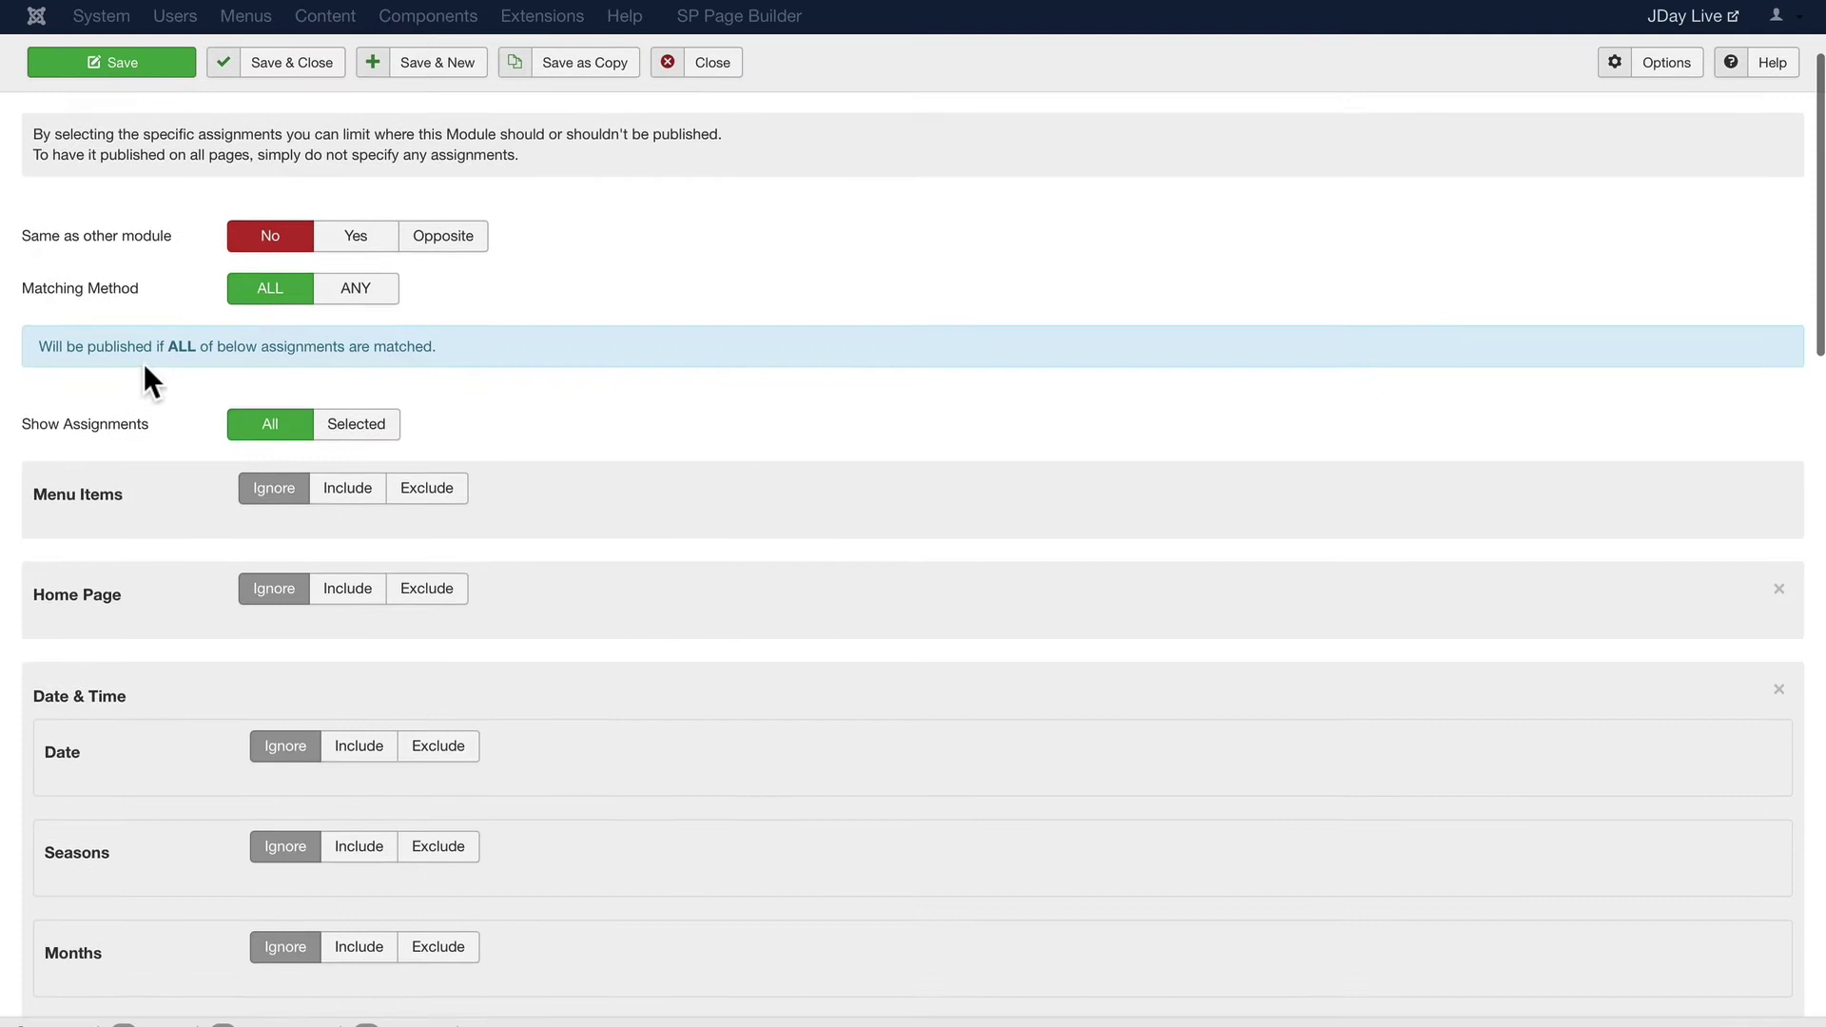
{"action": "scroll", "coordinate": [145, 363], "scroll_direction": "down", "scroll_amount": 2}
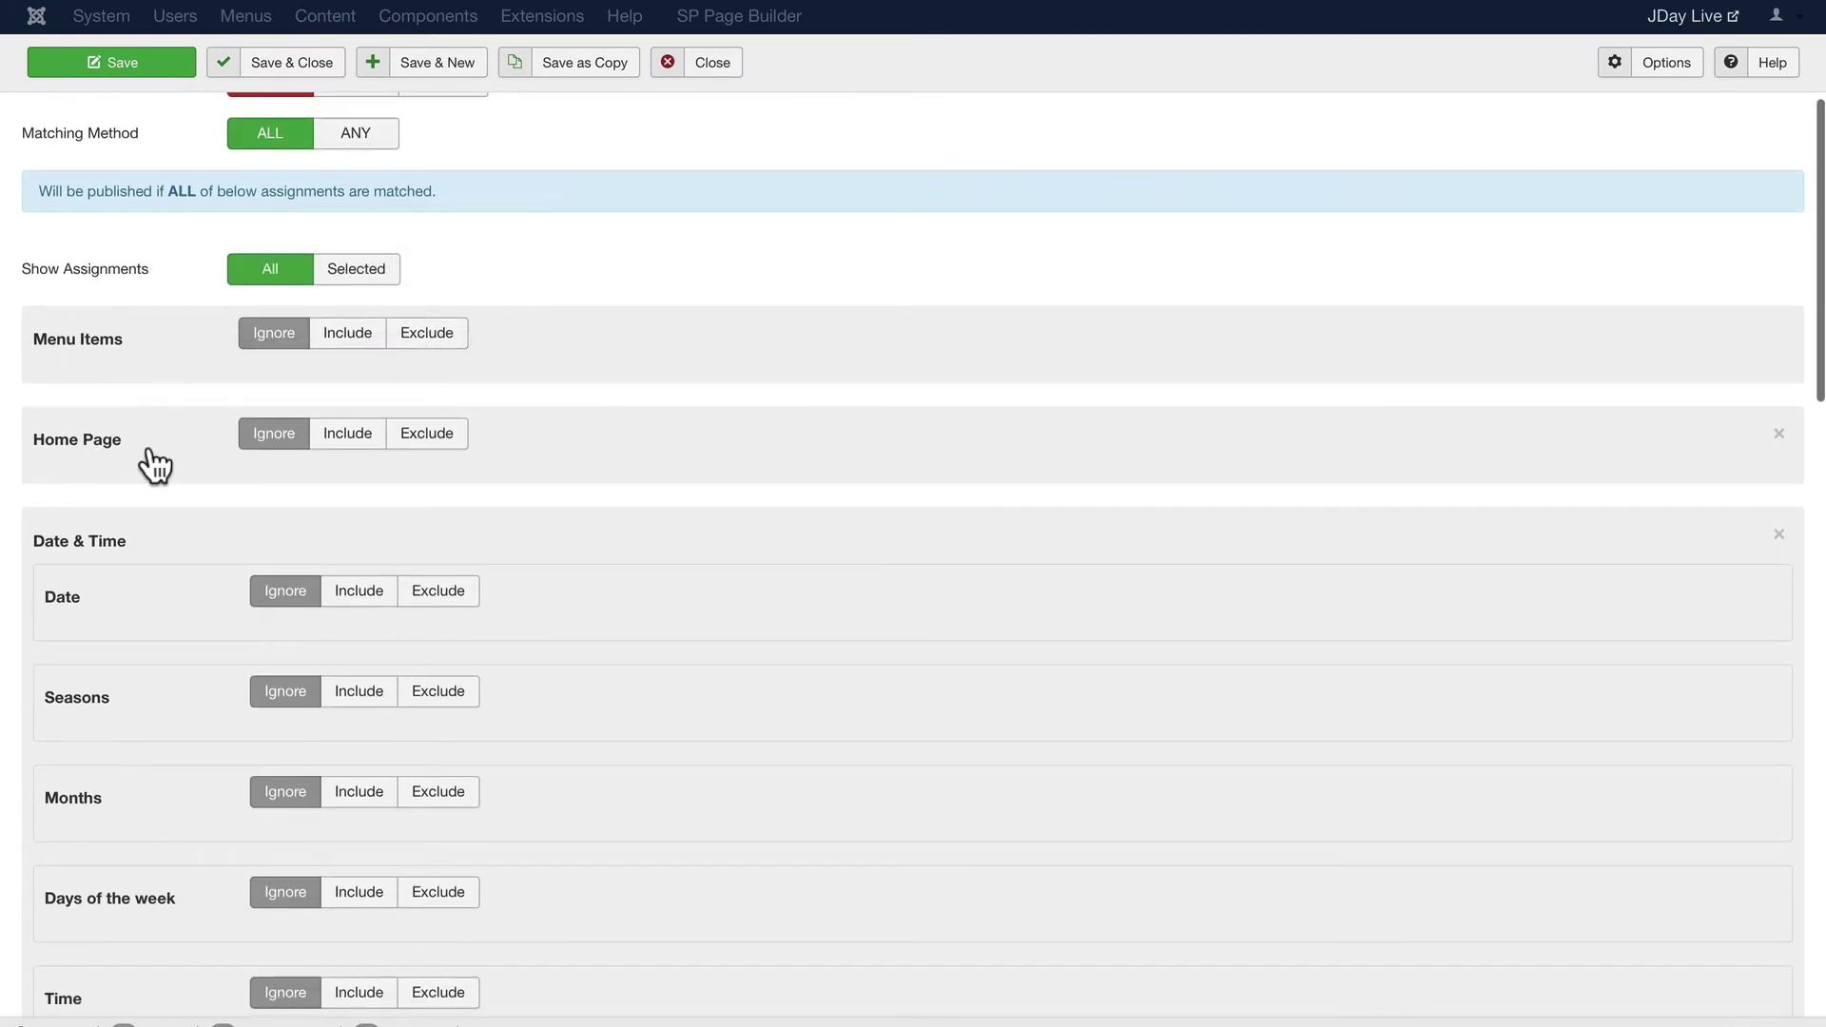
{"action": "scroll", "coordinate": [152, 464], "scroll_direction": "down", "scroll_amount": 2}
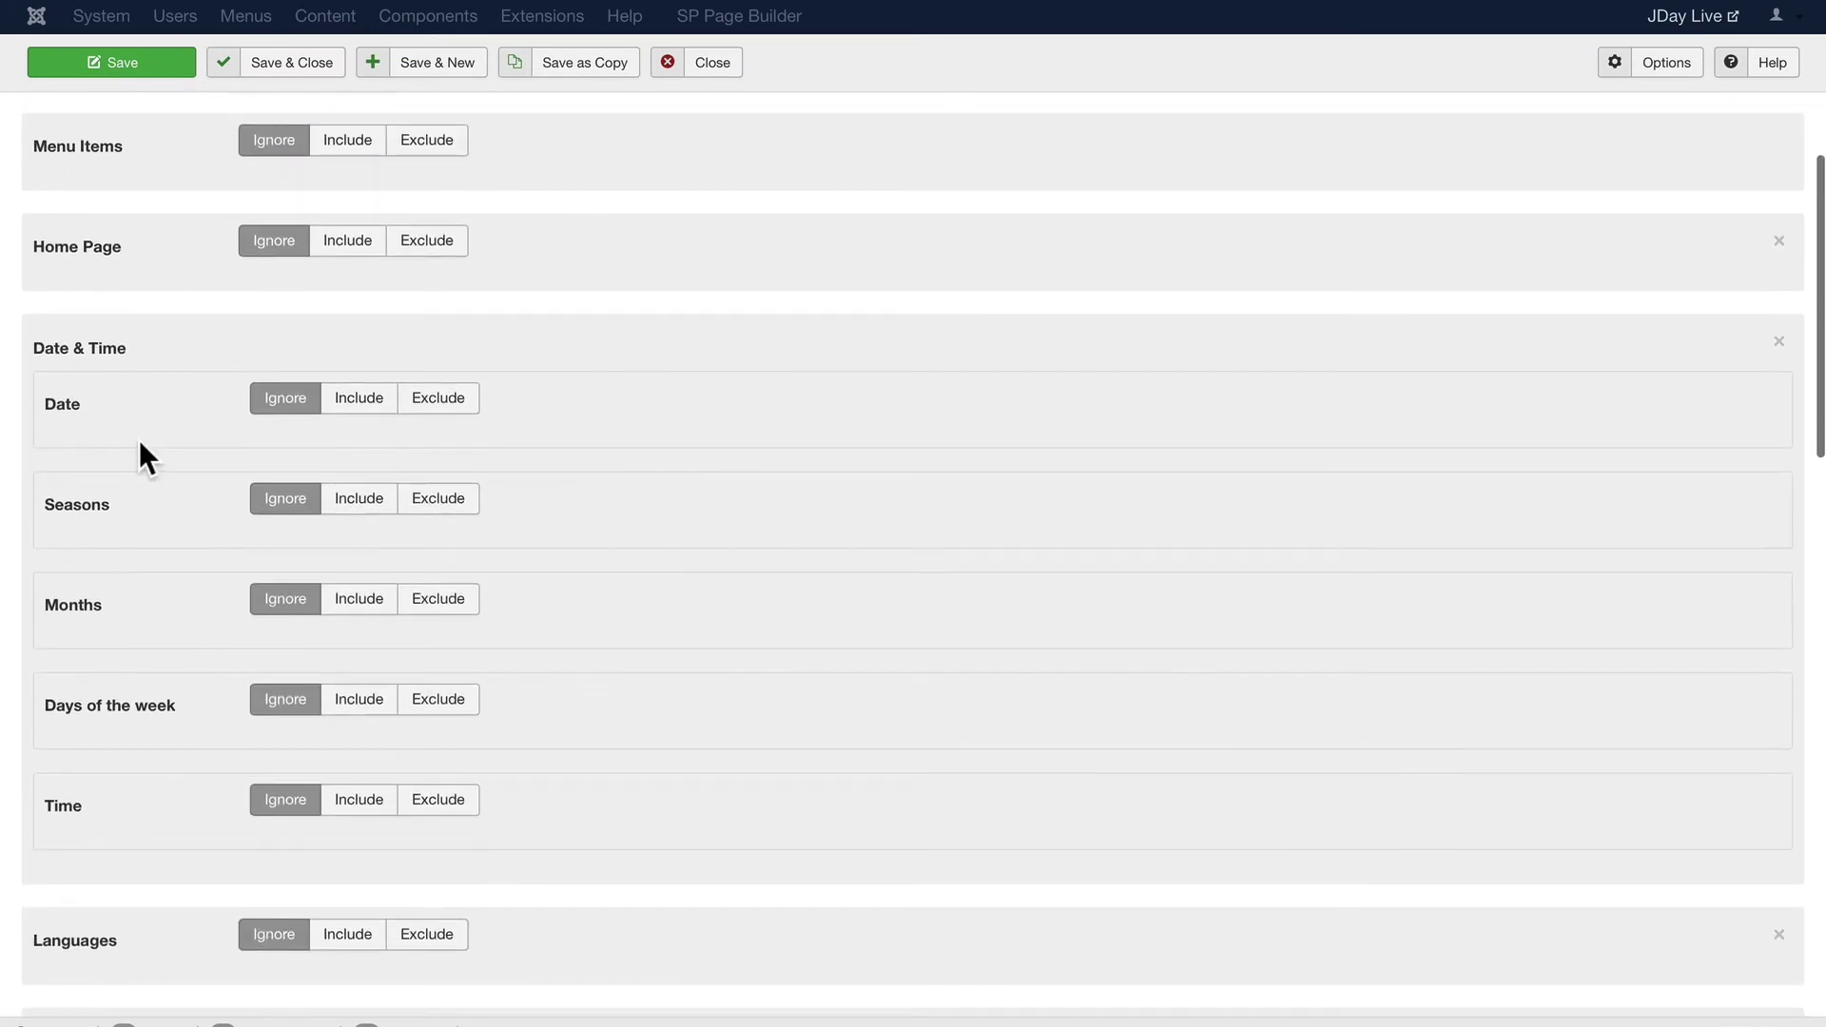
{"action": "left_click", "coordinate": [359, 498]}
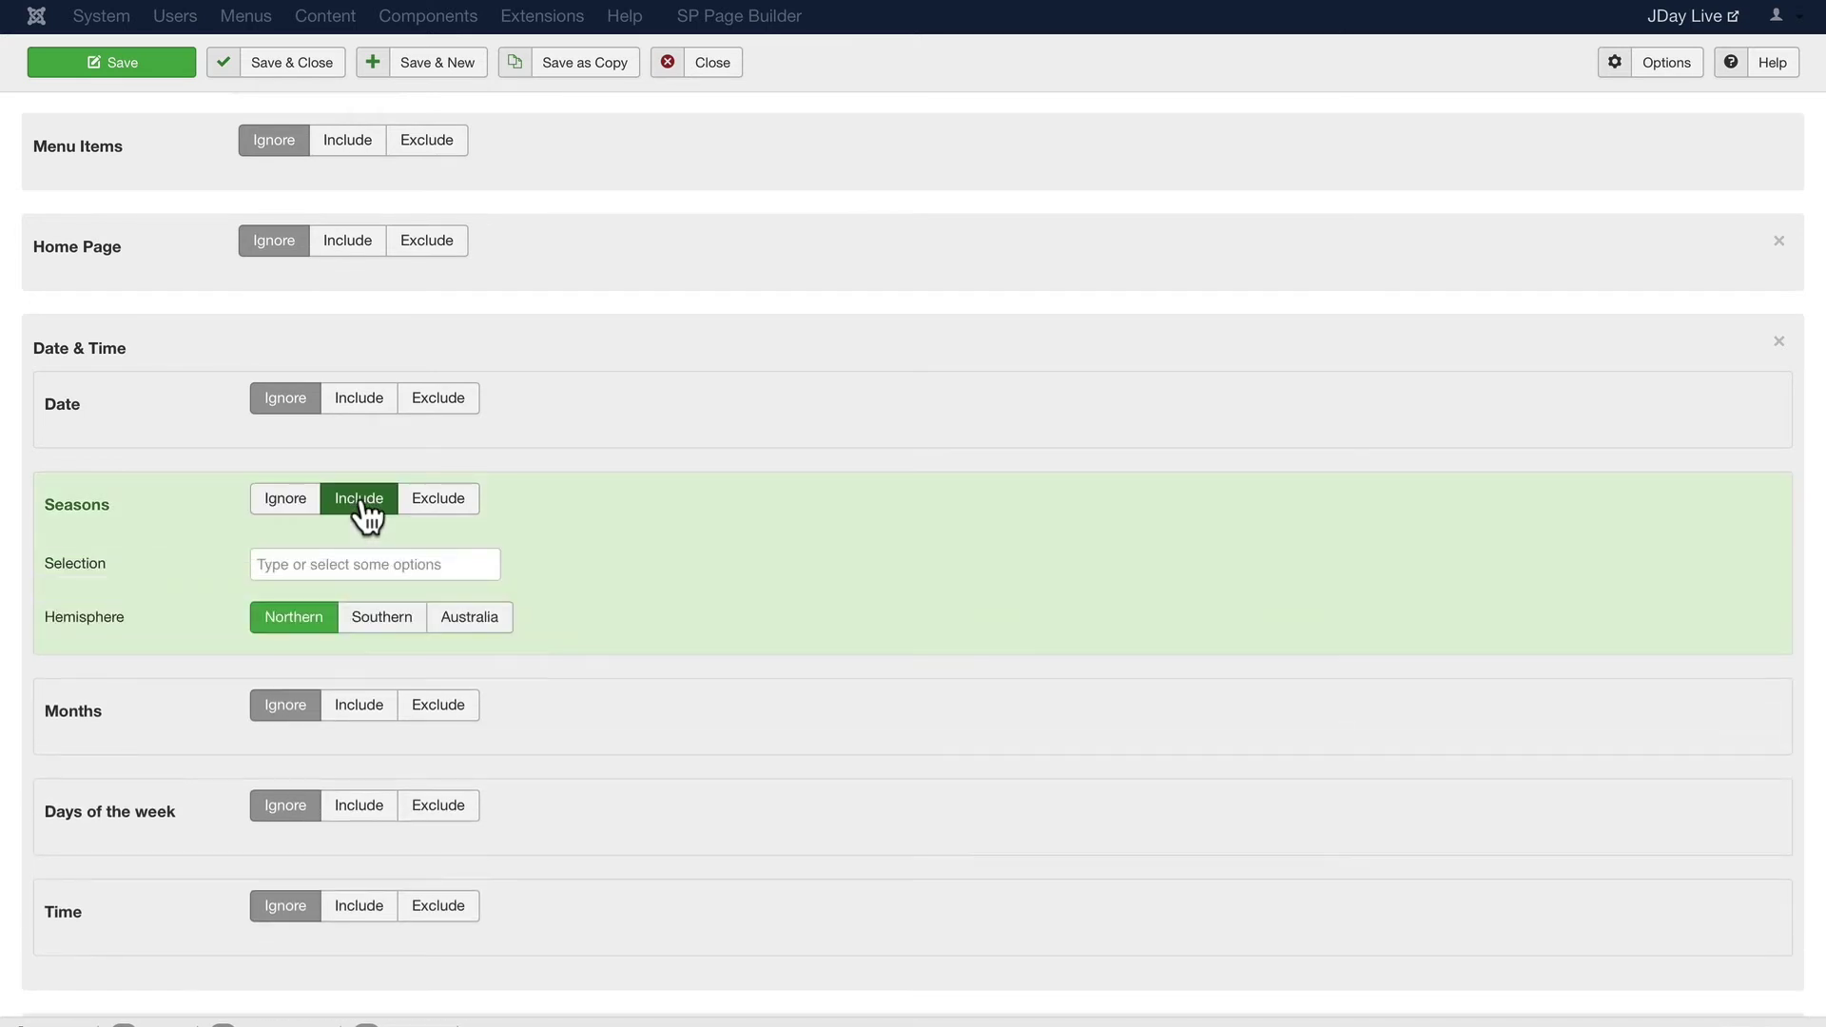
{"action": "left_click", "coordinate": [293, 562]}
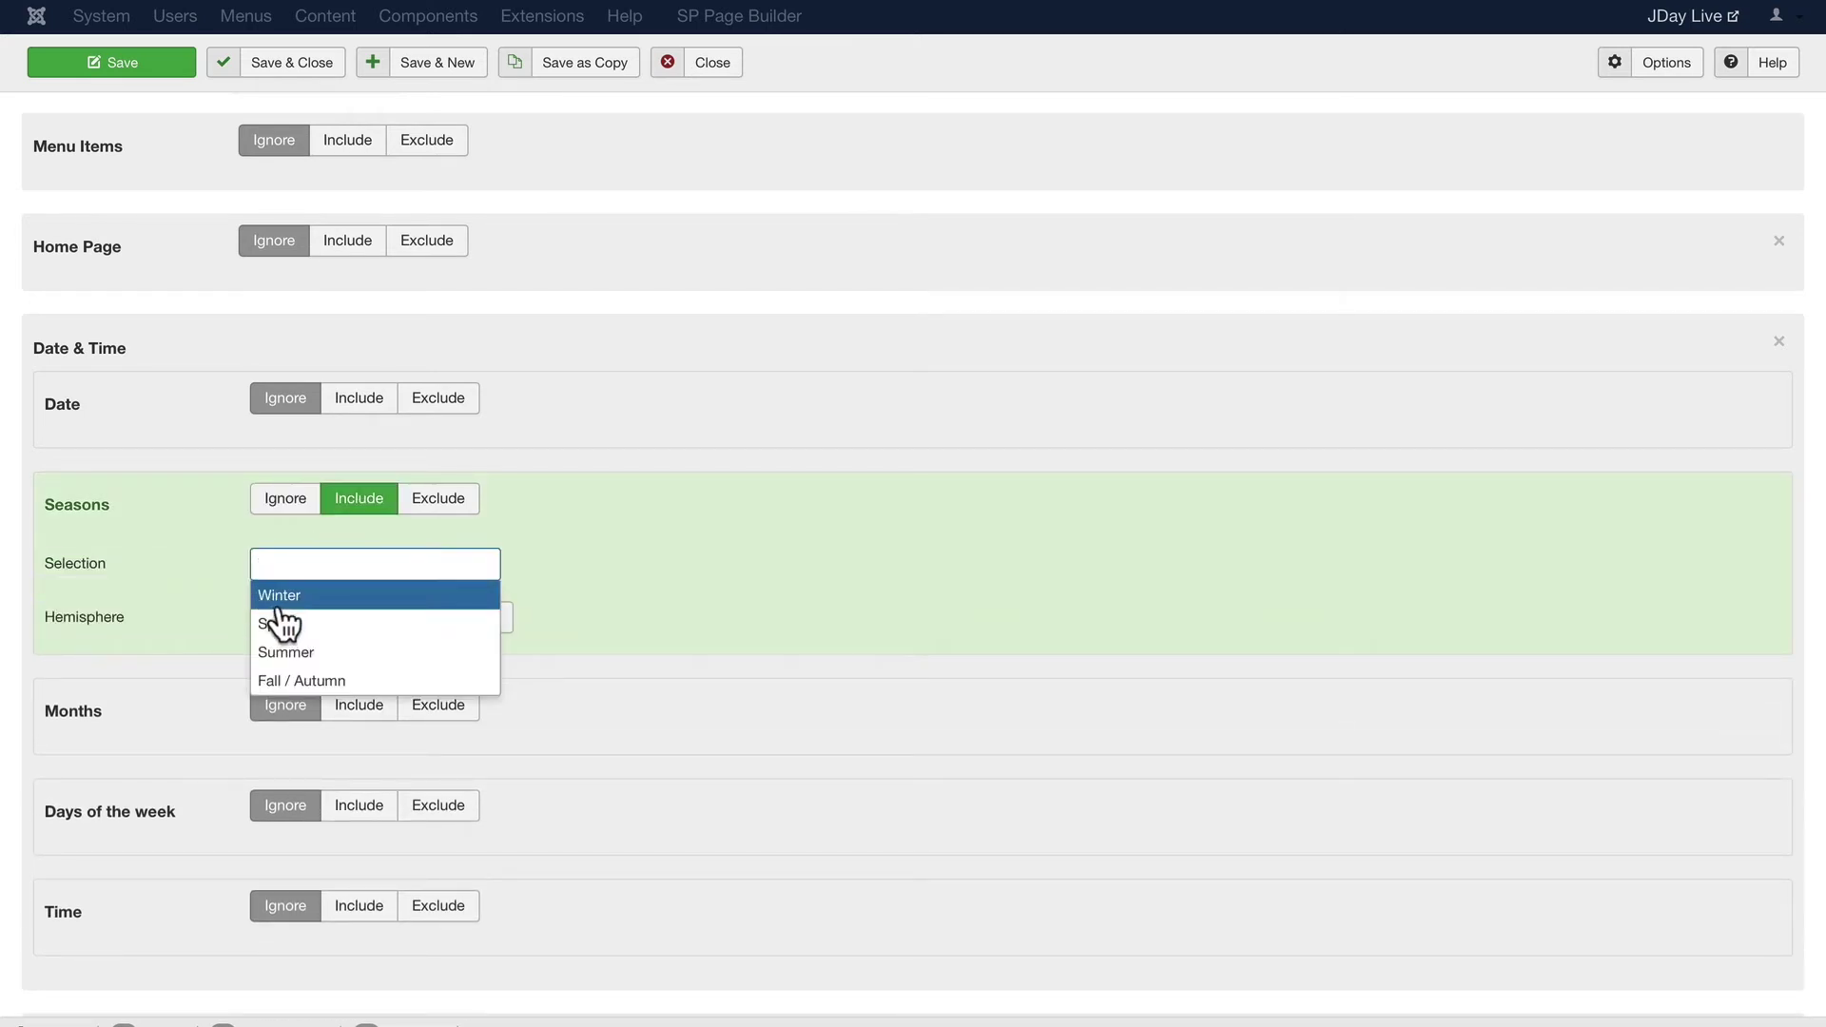
{"action": "left_click", "coordinate": [190, 582]}
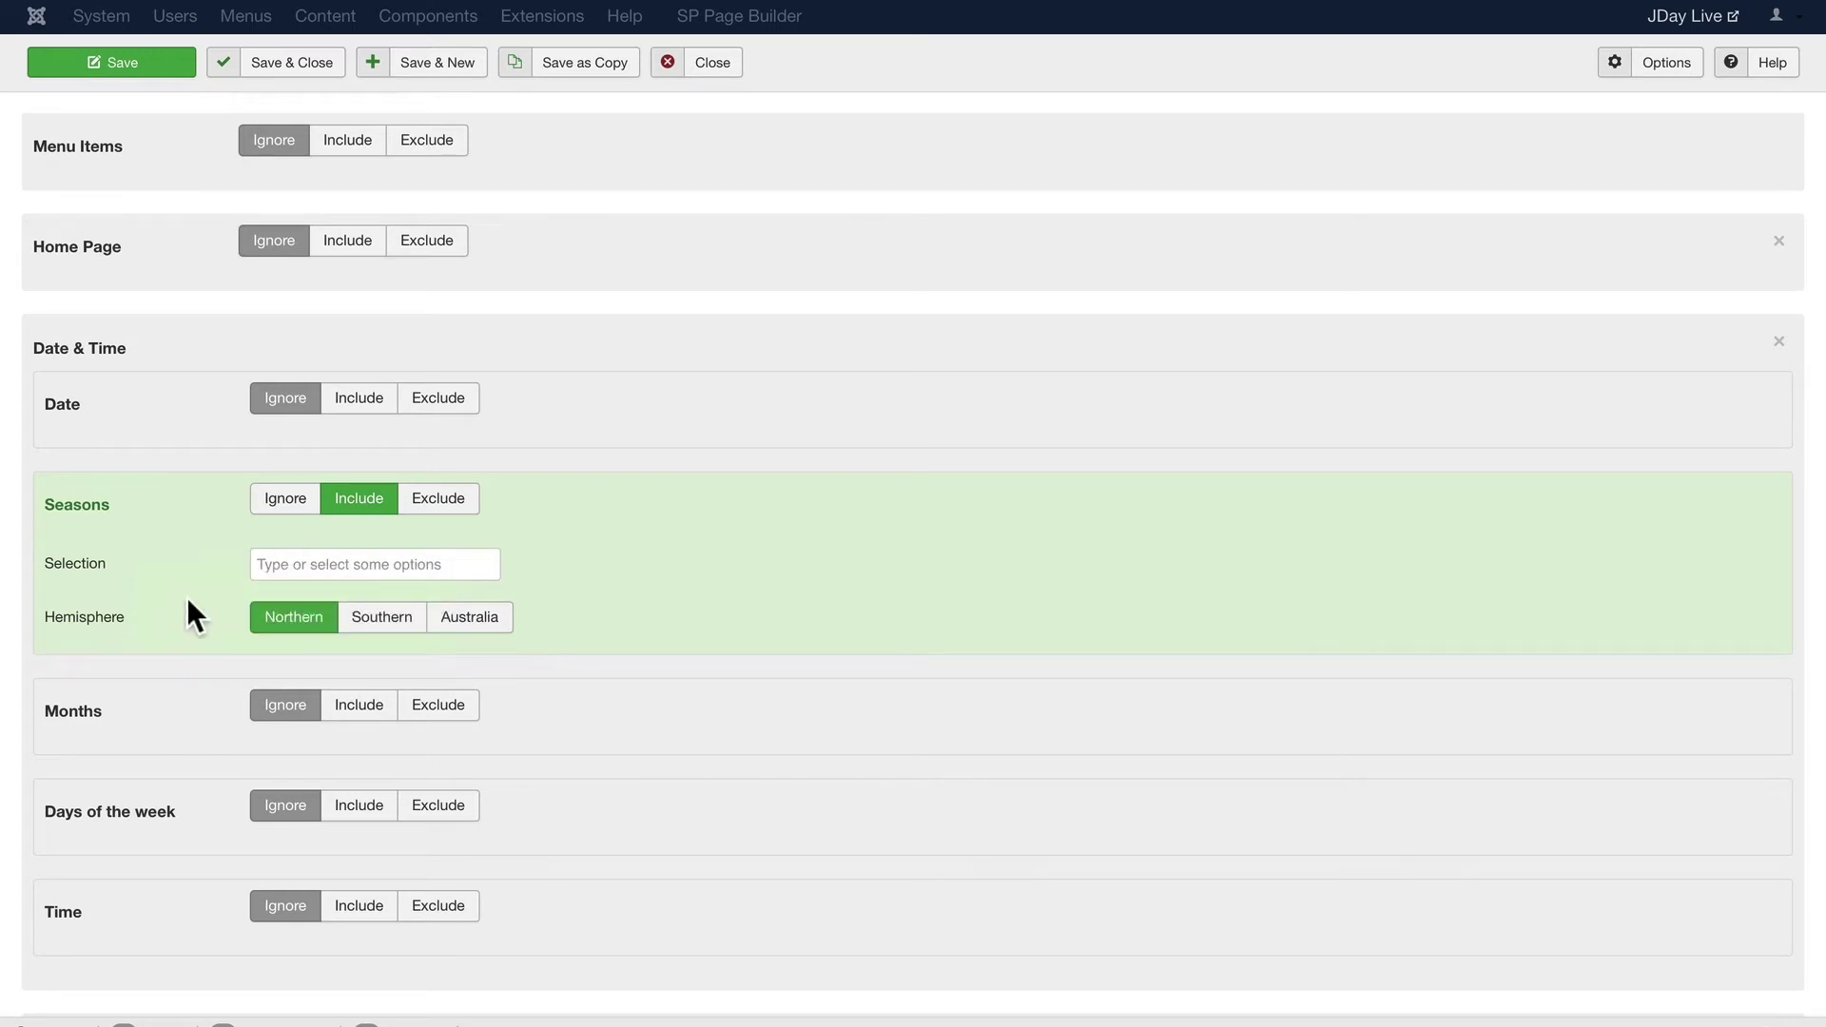
Set the Days of the week assignment to Include with no weekdays selected.
{"action": "scroll", "coordinate": [187, 599], "scroll_direction": "down", "scroll_amount": 2}
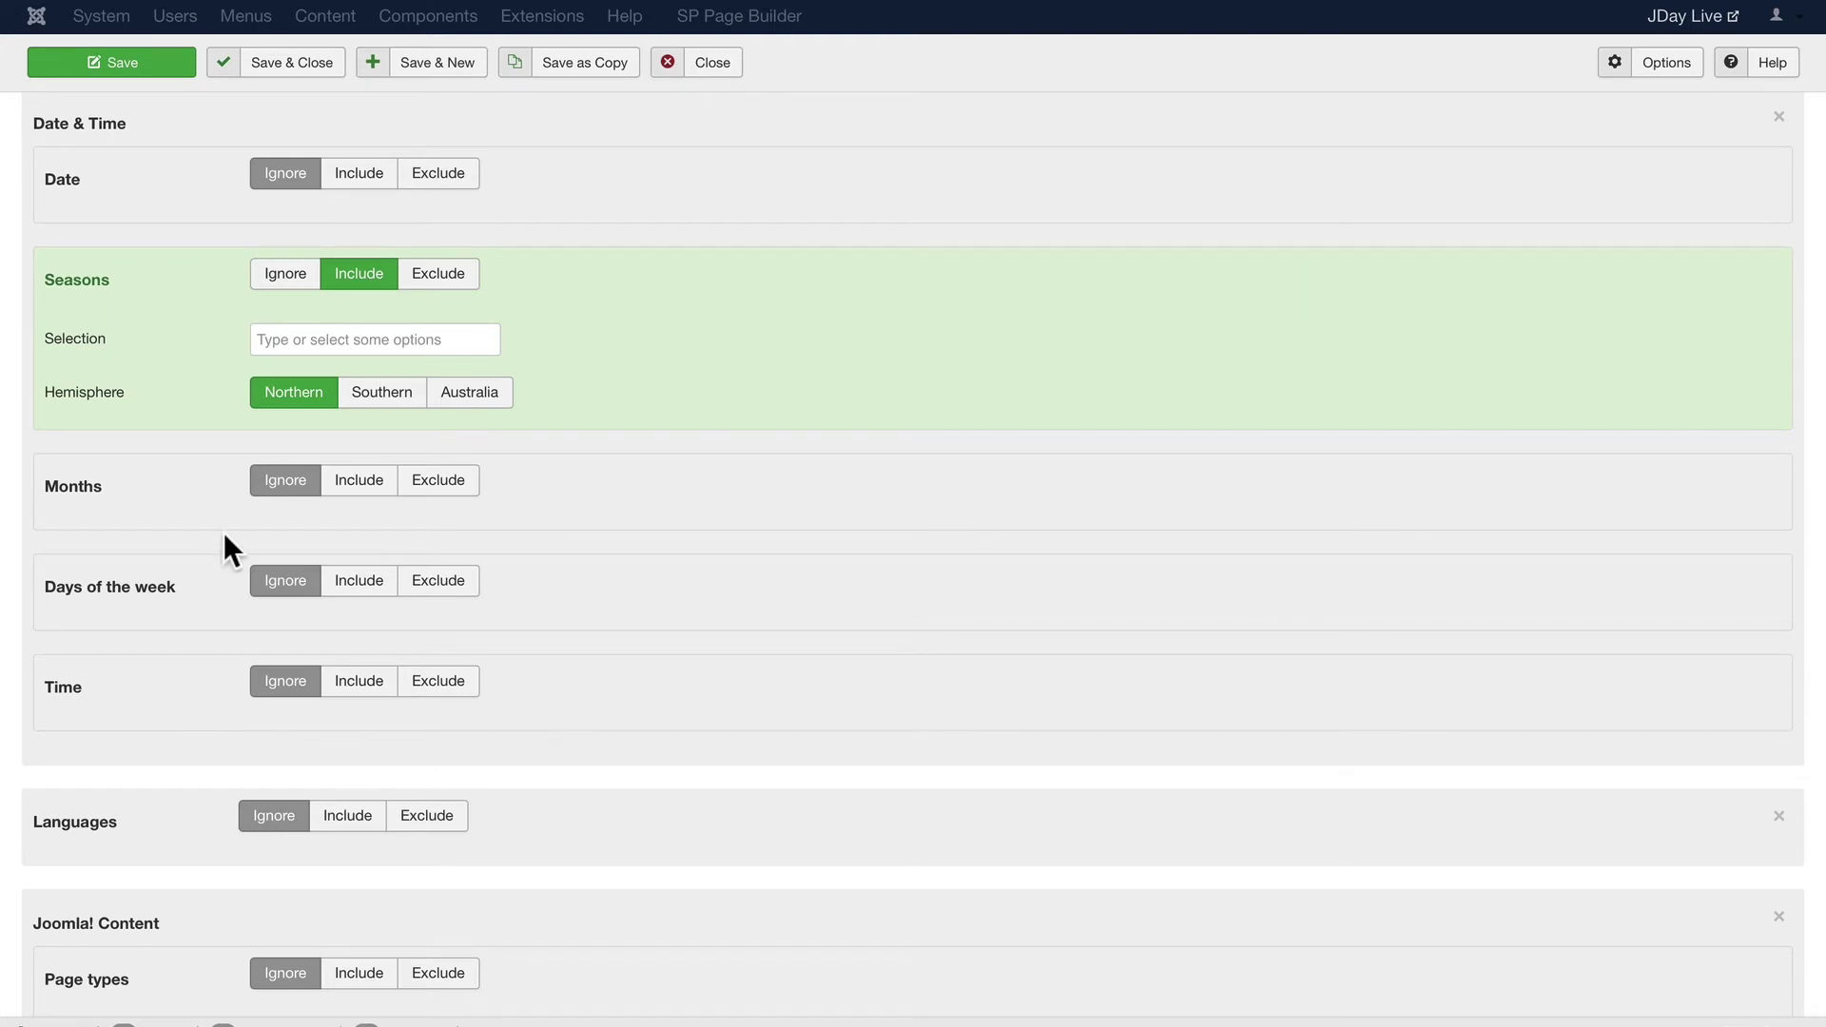
{"action": "left_click", "coordinate": [361, 582]}
{"action": "left_click", "coordinate": [298, 646]}
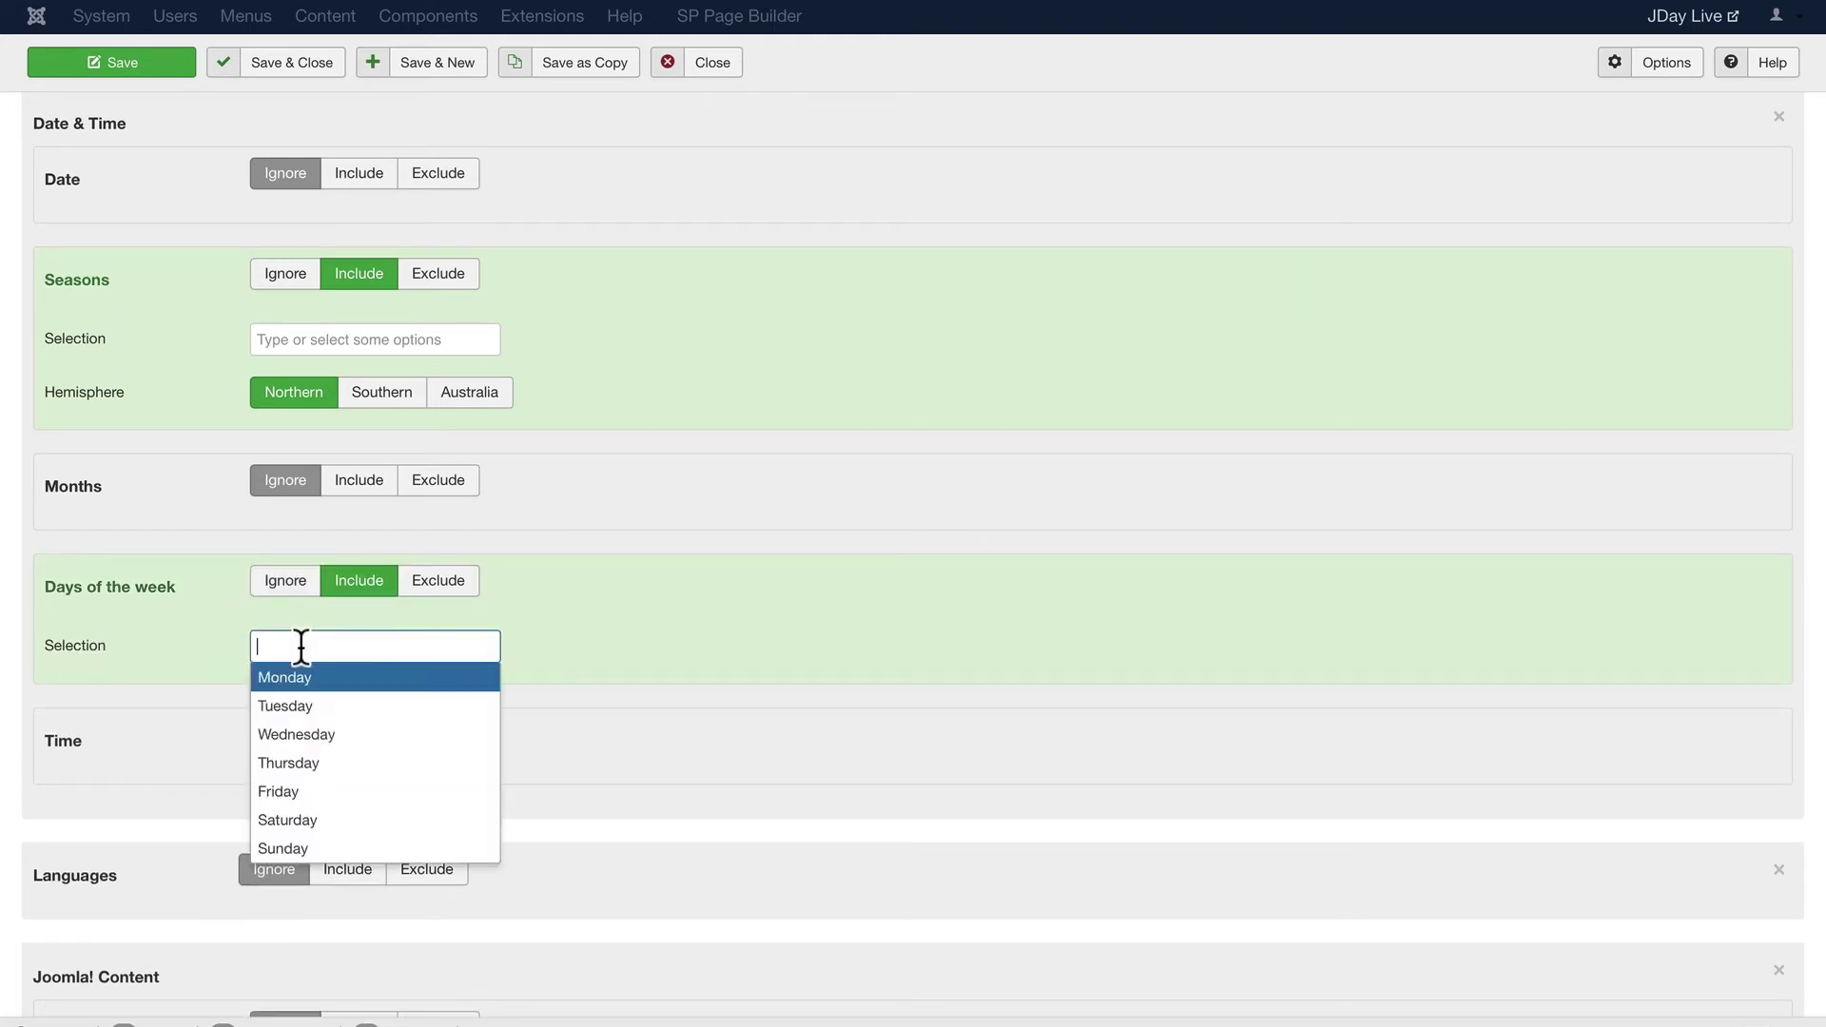
{"action": "left_click", "coordinate": [191, 646]}
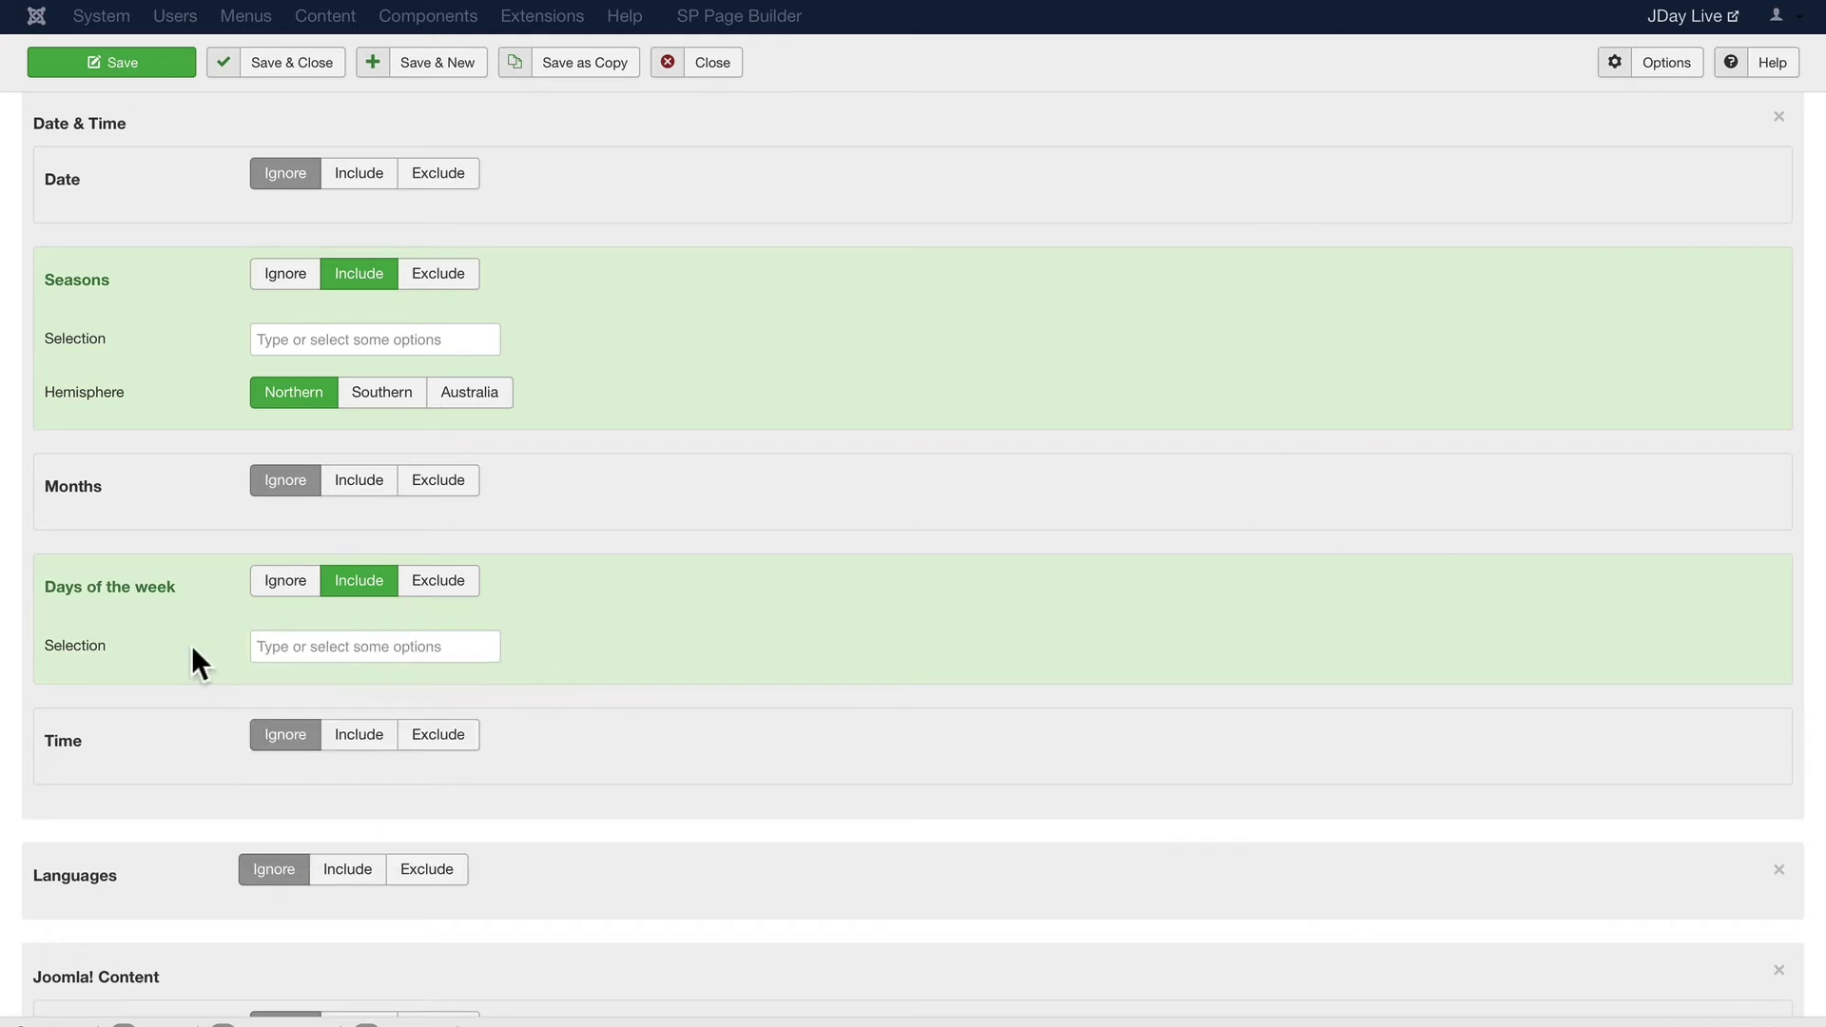
{"action": "scroll", "coordinate": [191, 647], "scroll_direction": "down", "scroll_amount": 5}
{"action": "scroll", "coordinate": [190, 500], "scroll_direction": "down", "scroll_amount": 1}
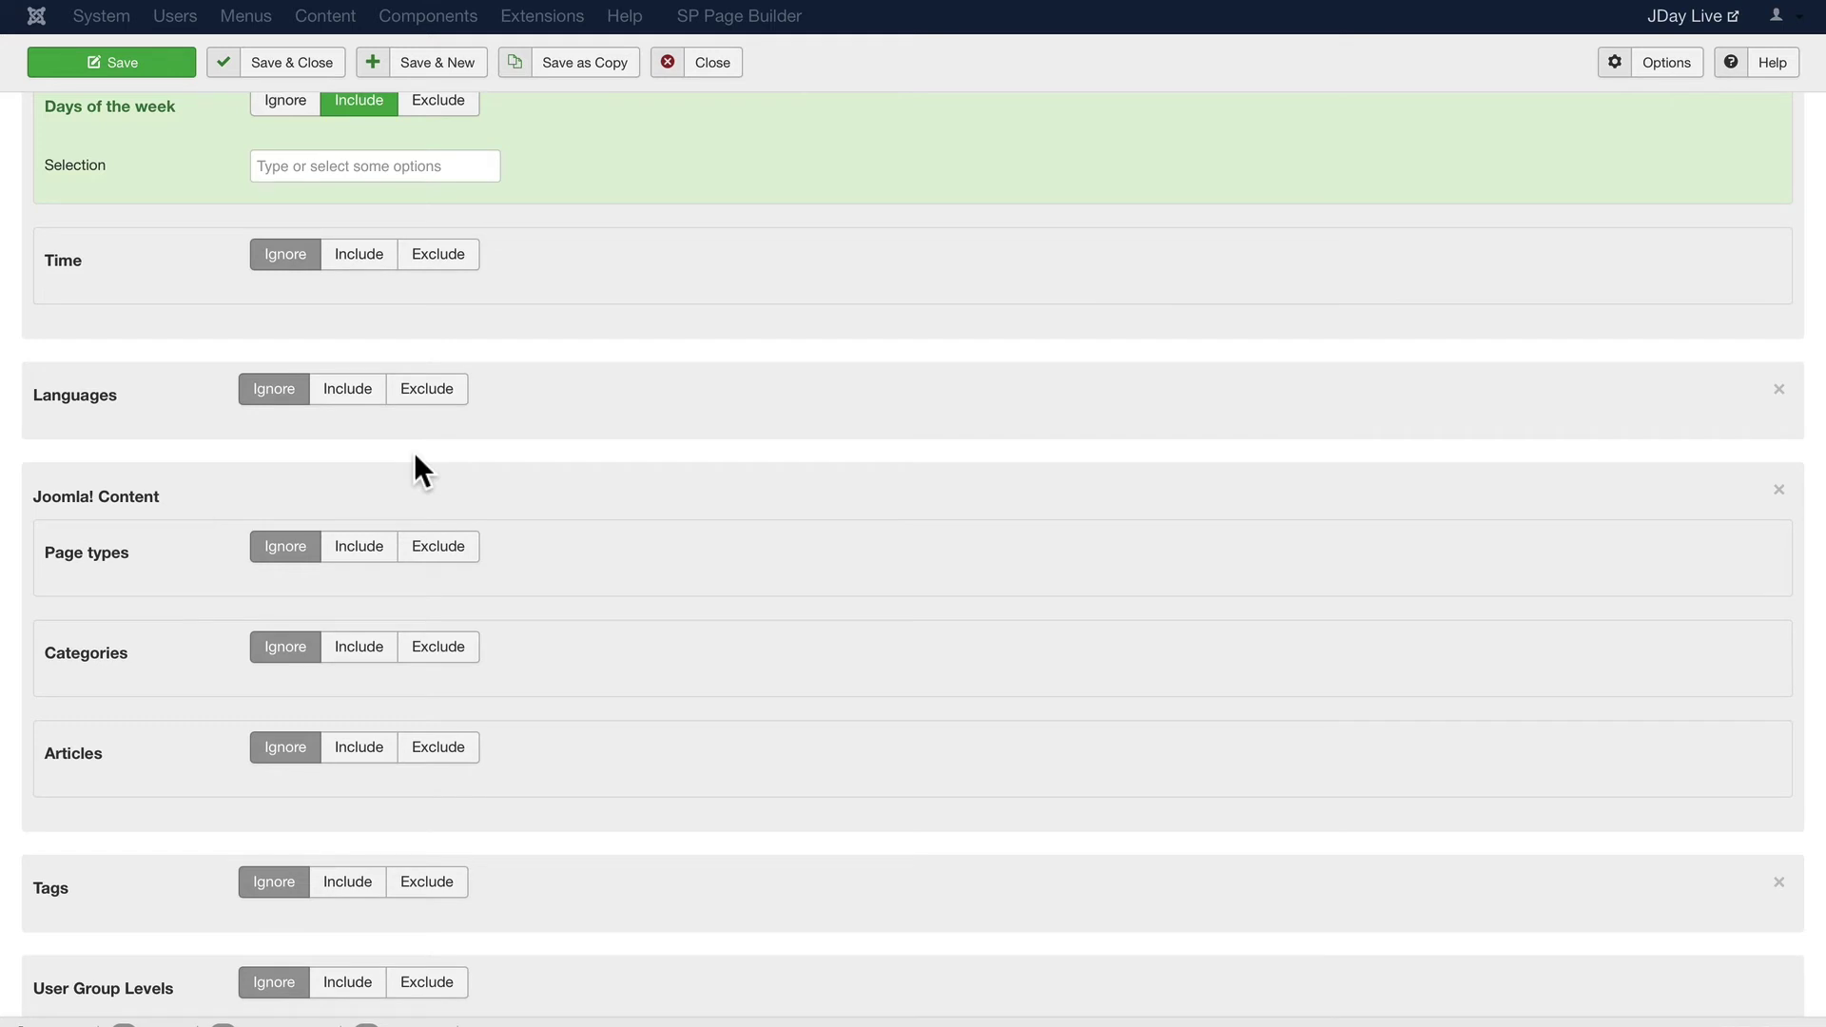
{"action": "scroll", "coordinate": [613, 500], "scroll_direction": "down", "scroll_amount": 2}
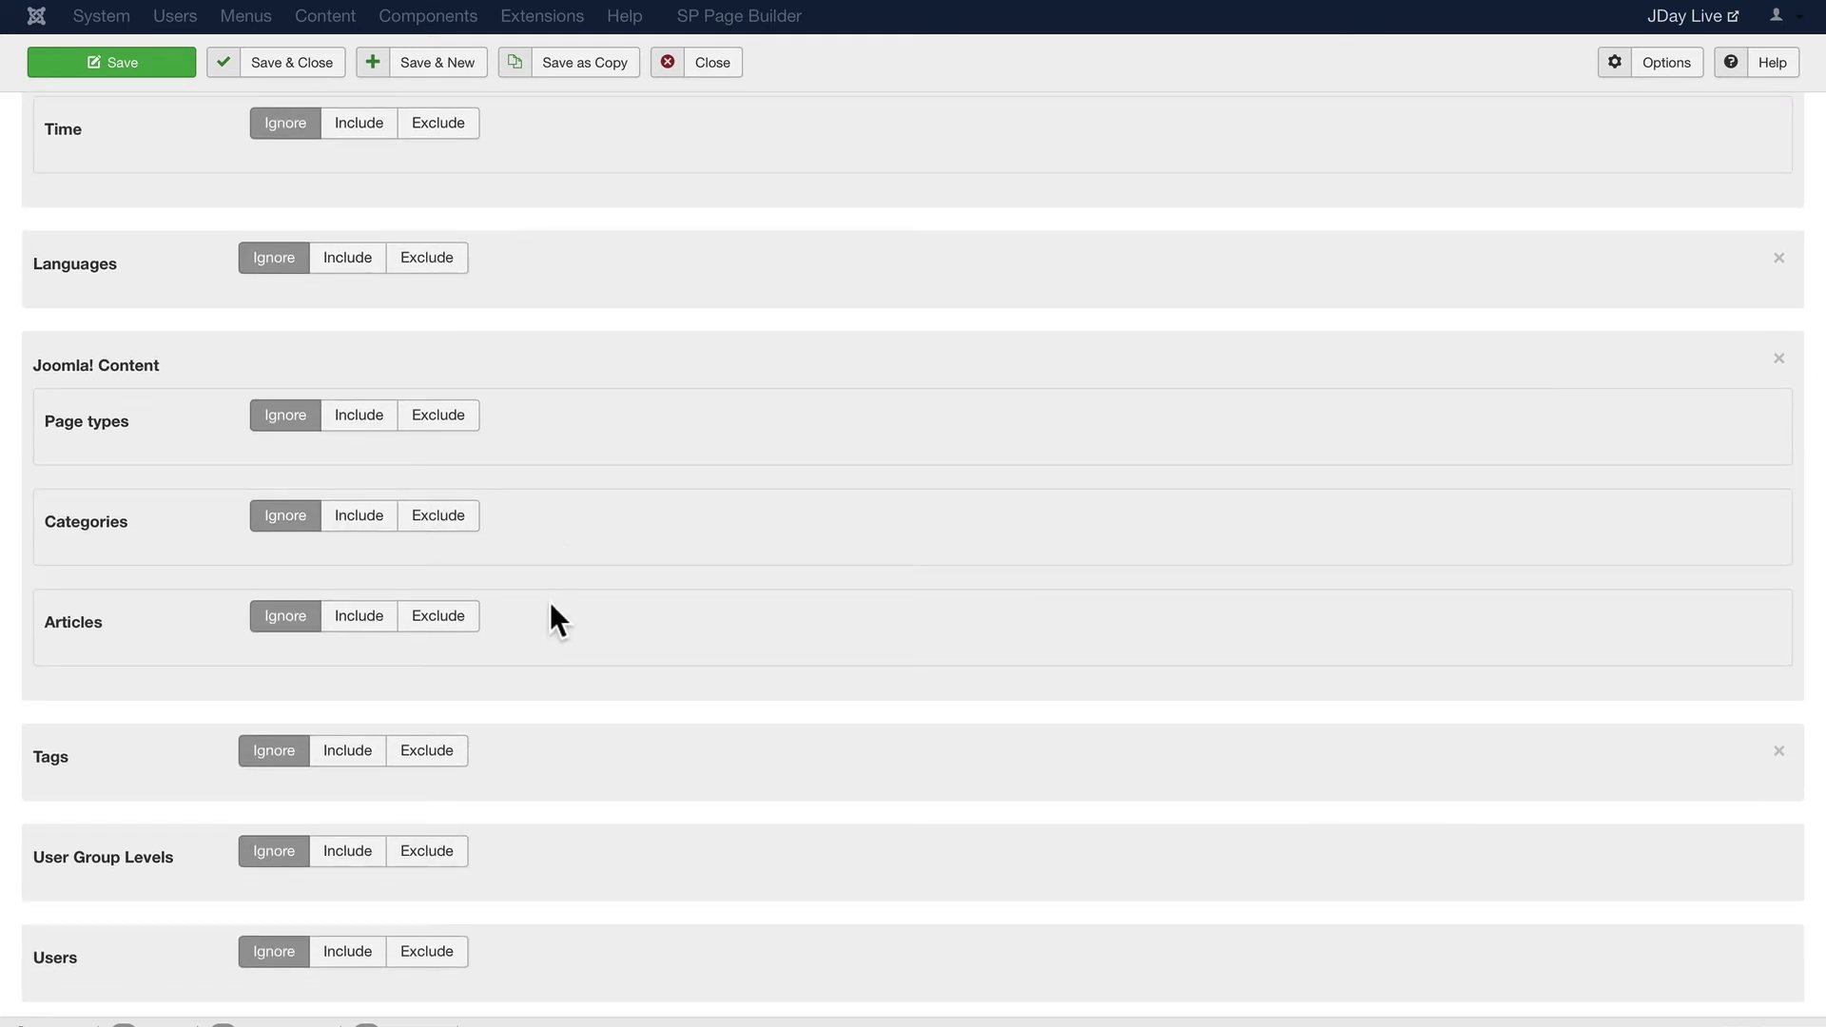
{"action": "scroll", "coordinate": [549, 601], "scroll_direction": "down", "scroll_amount": 4}
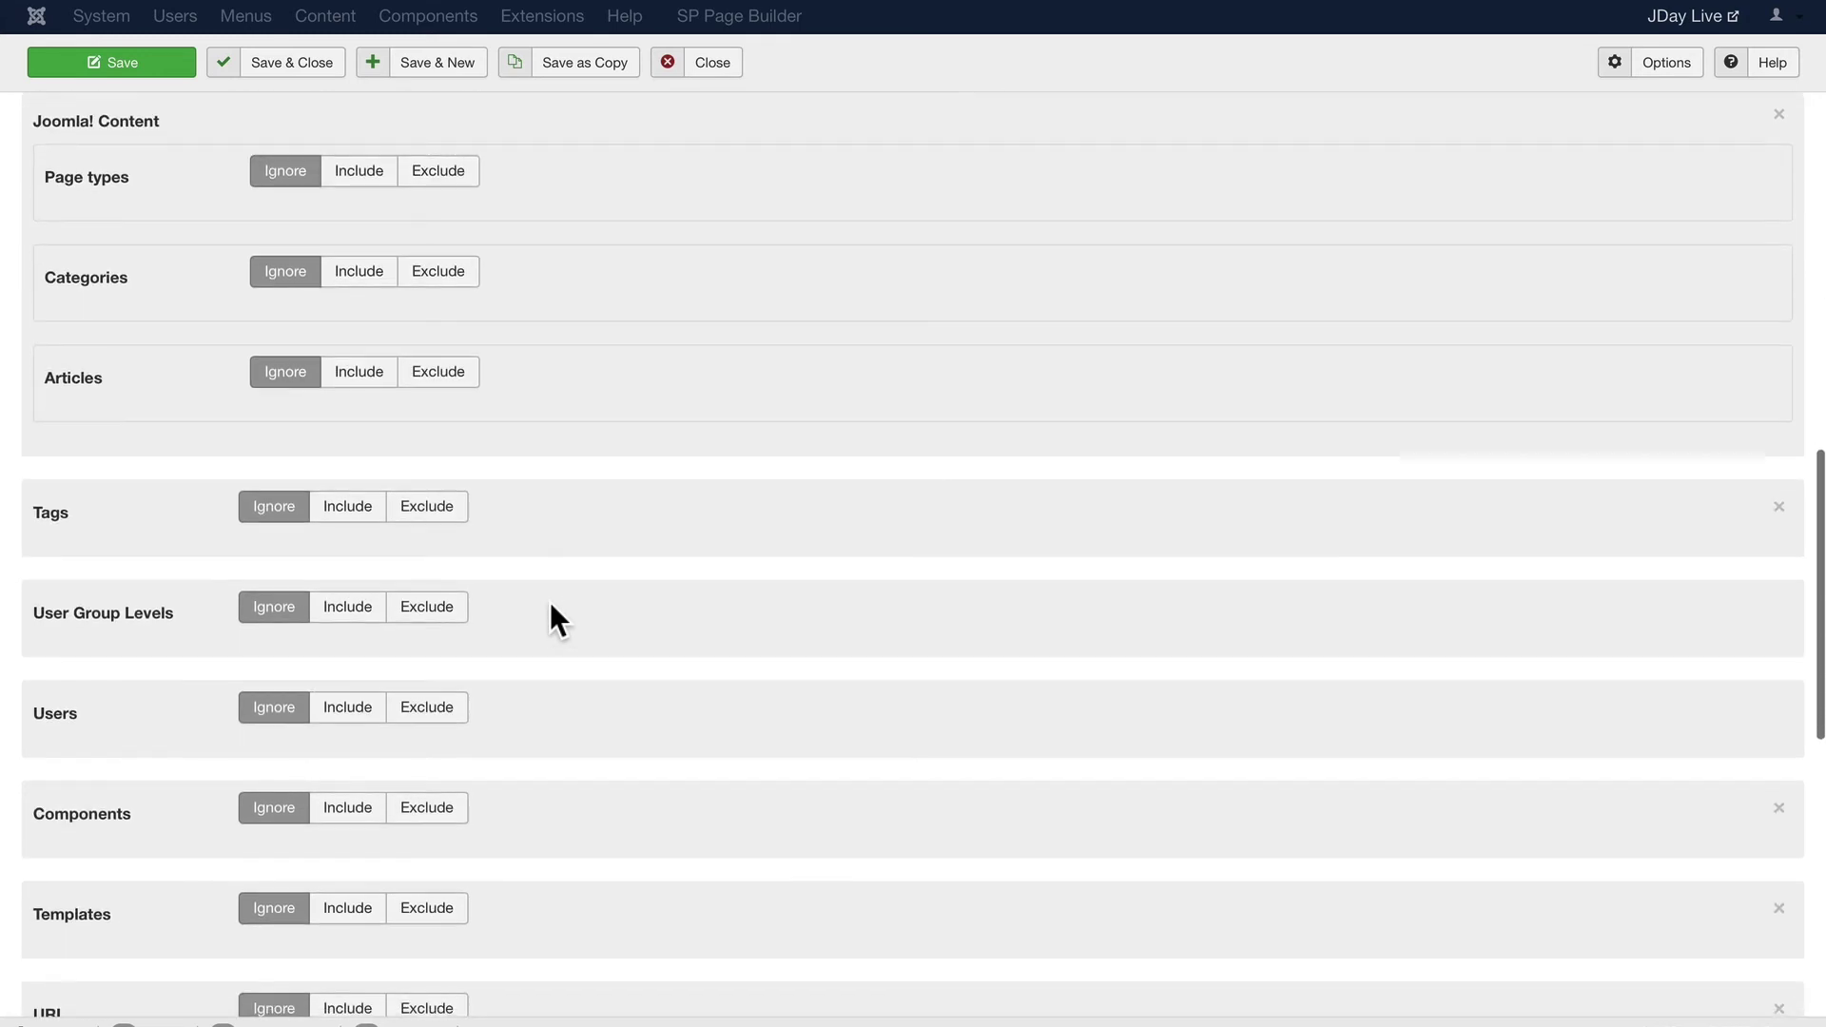
{"action": "scroll", "coordinate": [549, 601], "scroll_direction": "down", "scroll_amount": 2}
{"action": "scroll", "coordinate": [551, 606], "scroll_direction": "down", "scroll_amount": 3}
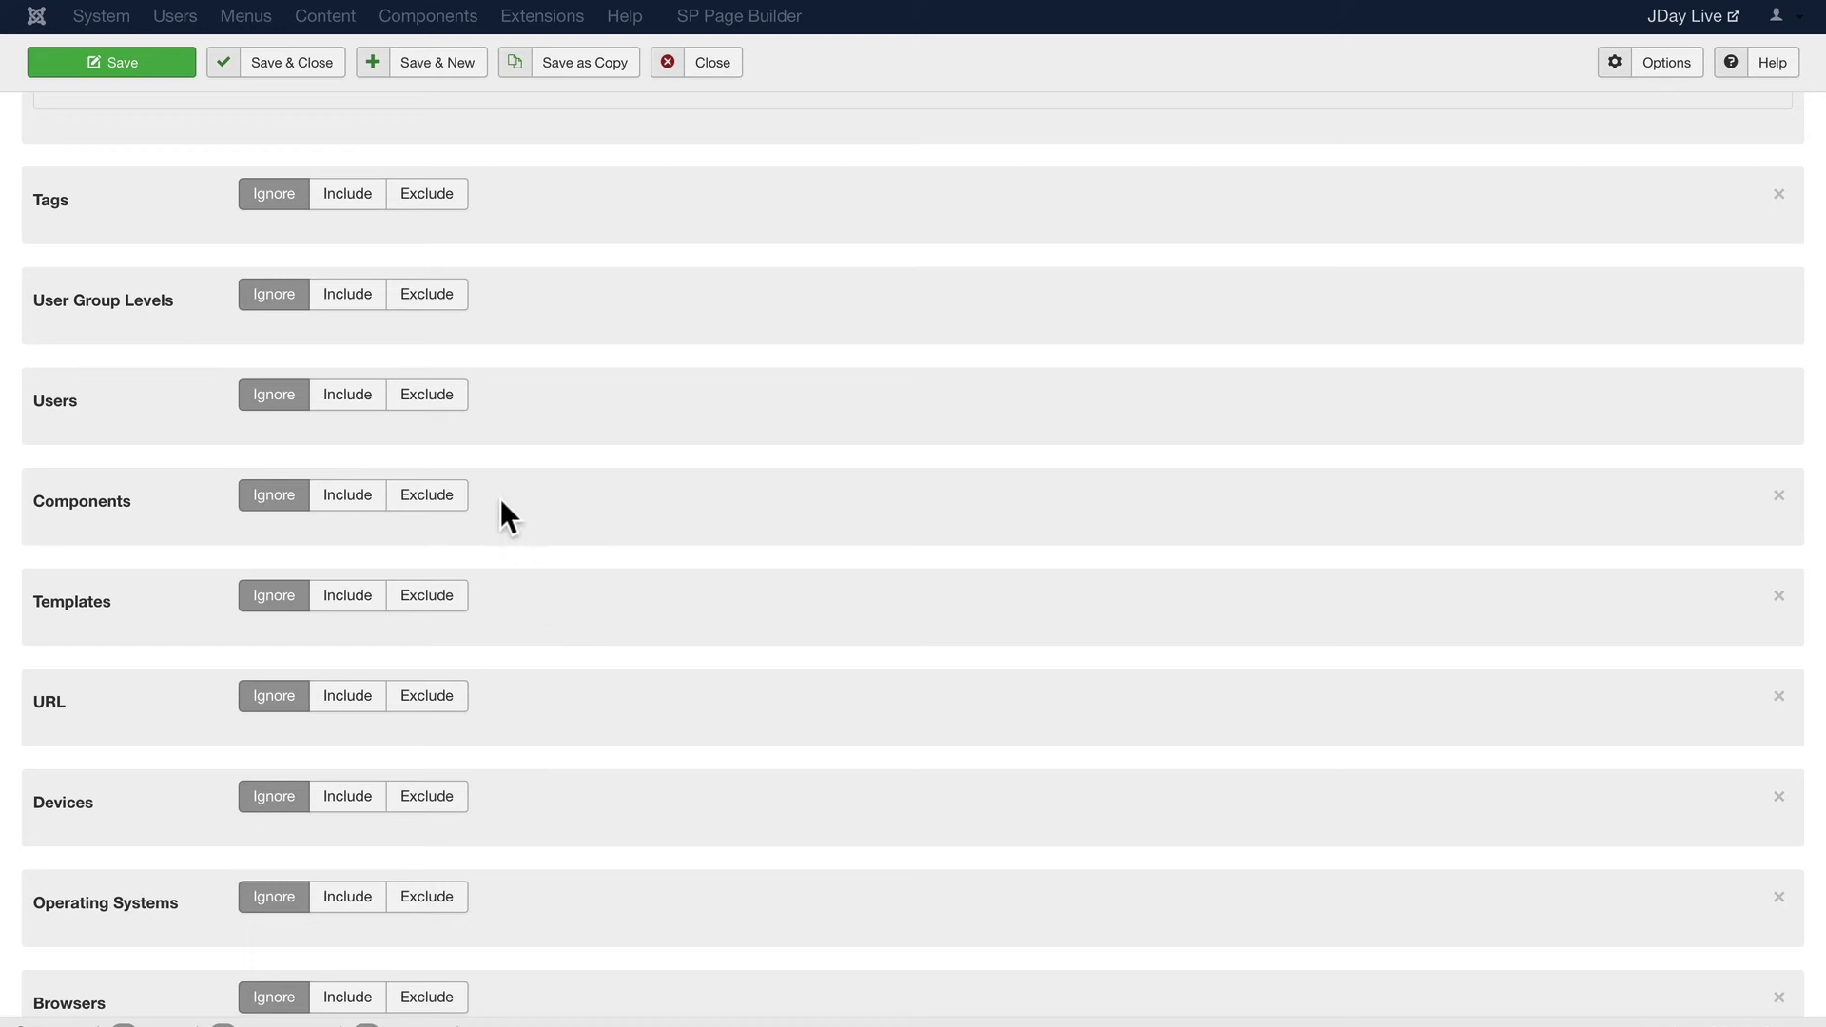
{"action": "scroll", "coordinate": [527, 666], "scroll_direction": "down", "scroll_amount": 3}
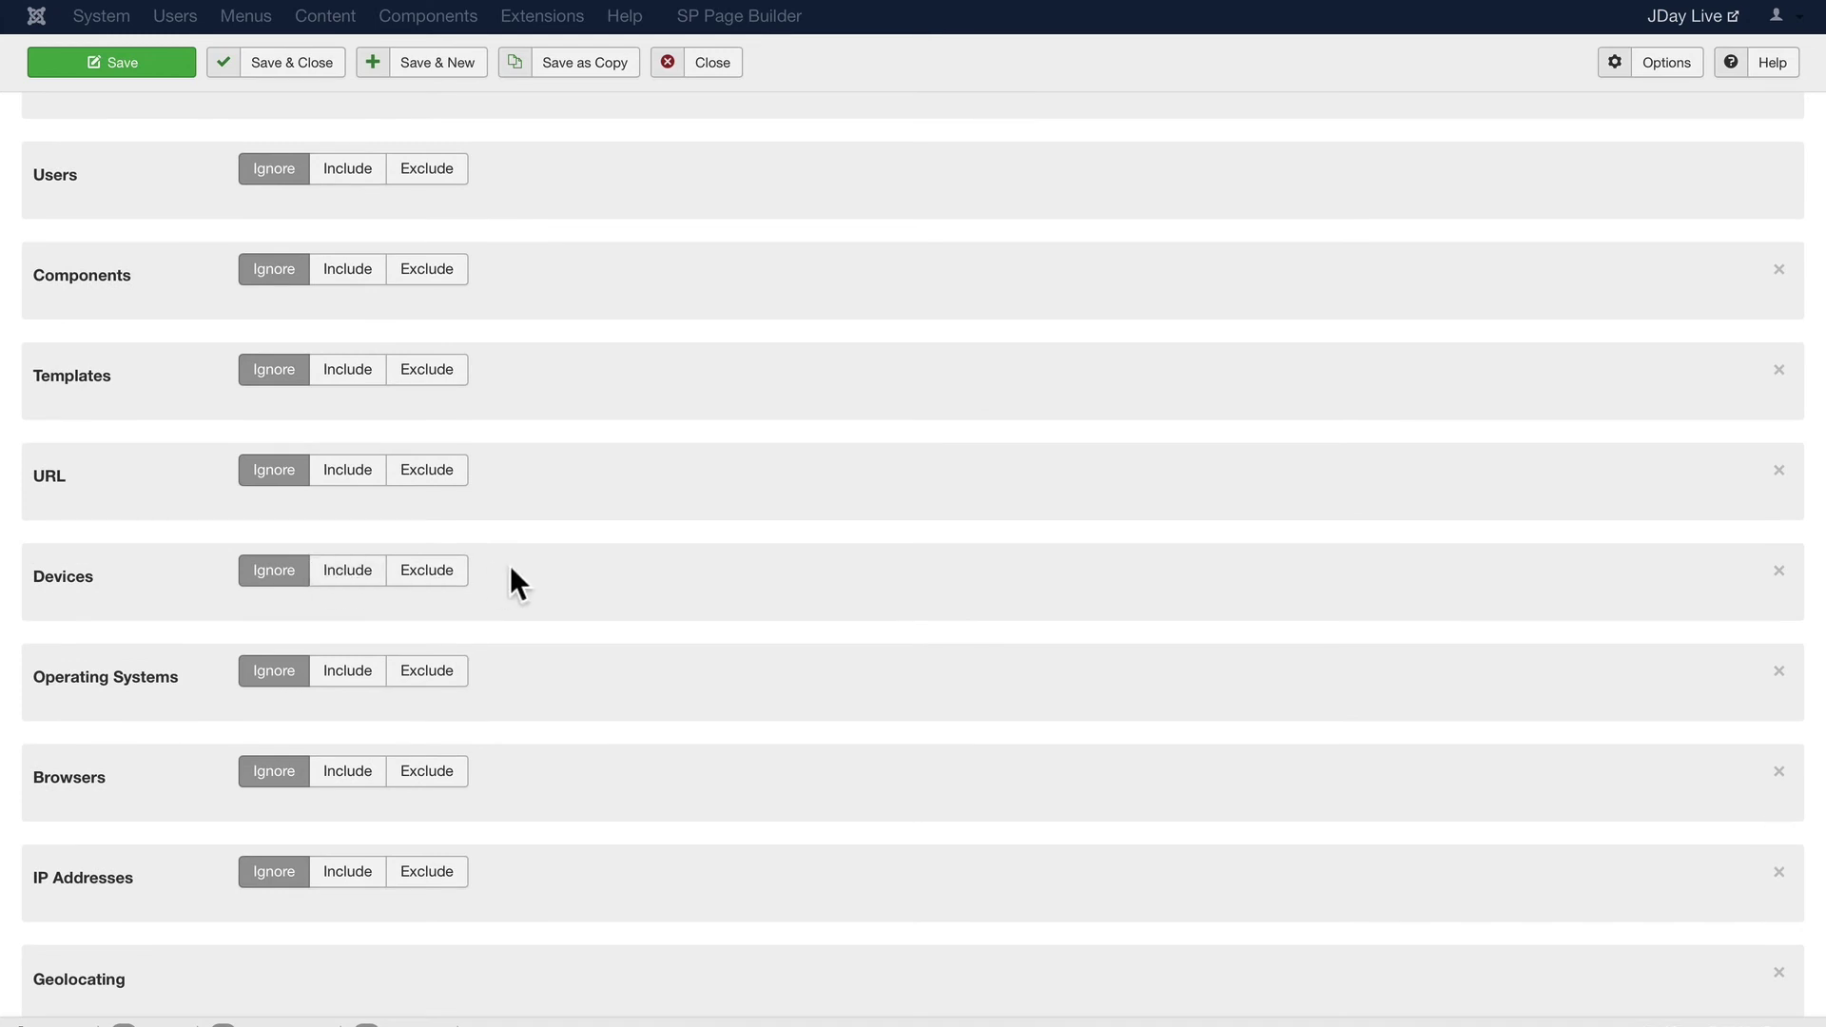
{"action": "scroll", "coordinate": [513, 576], "scroll_direction": "down", "scroll_amount": 3}
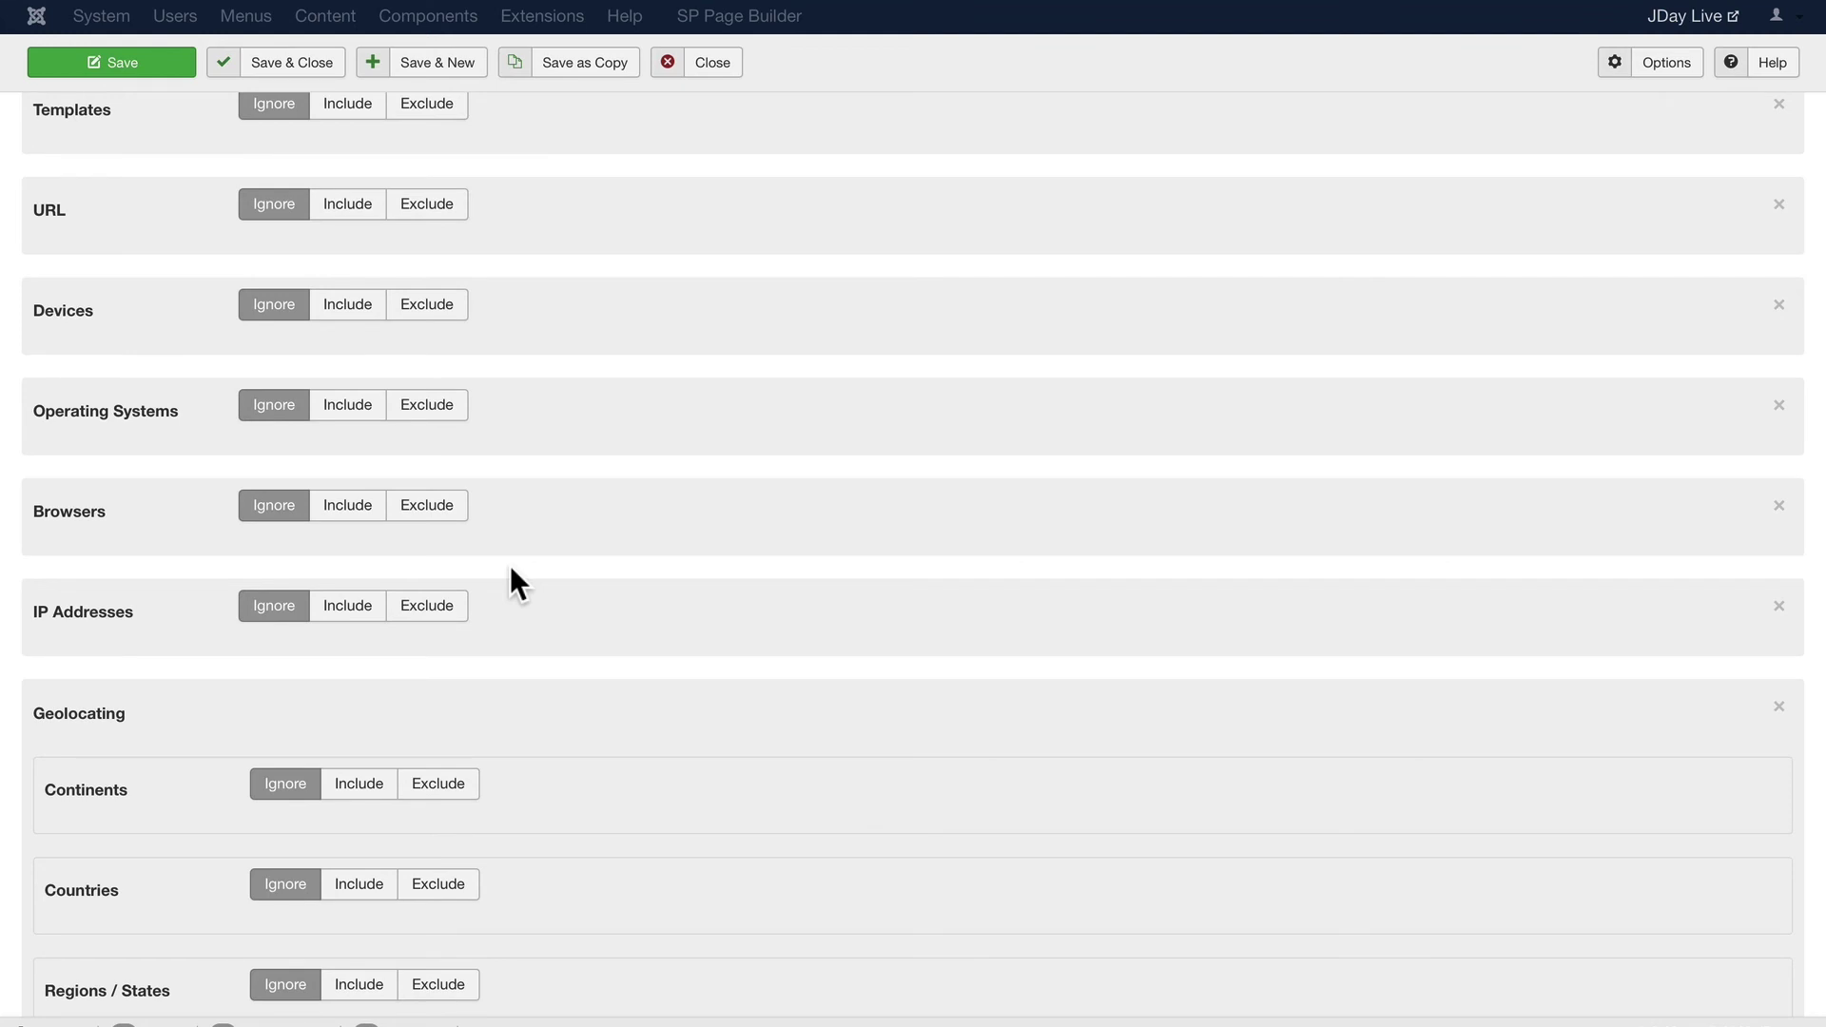
{"action": "scroll", "coordinate": [509, 565], "scroll_direction": "down", "scroll_amount": 1}
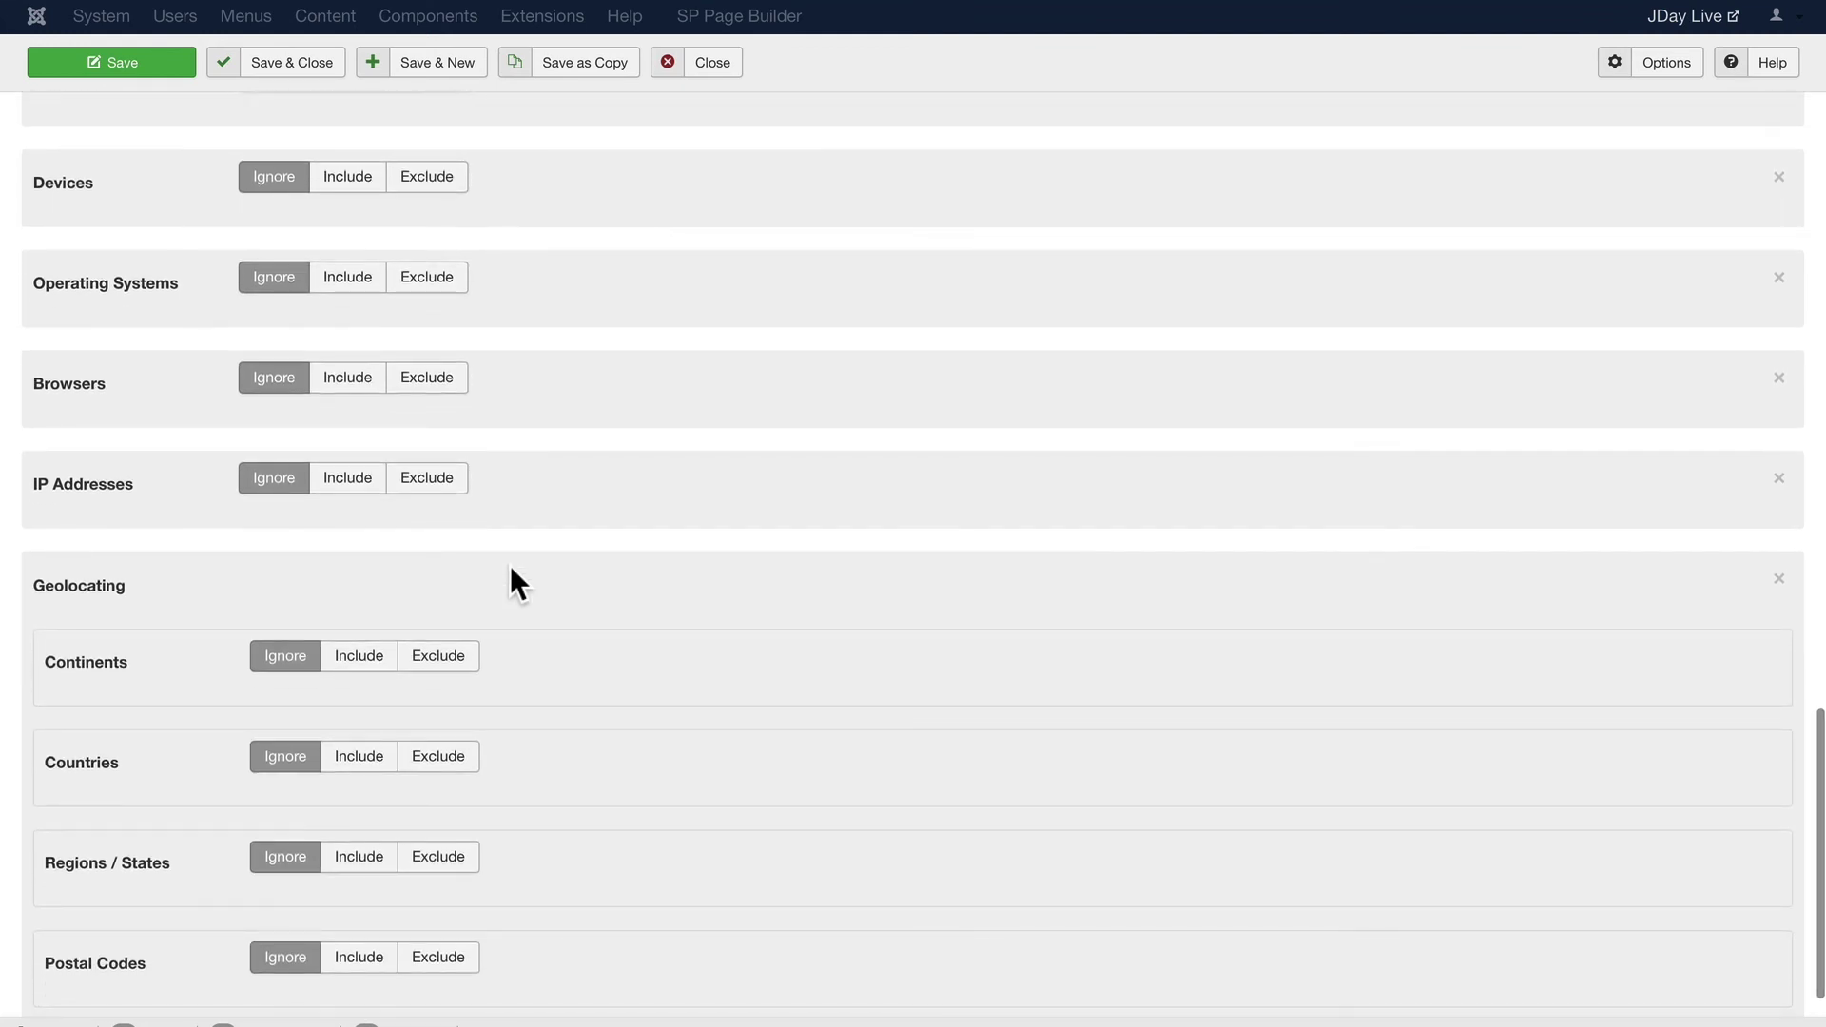
{"action": "scroll", "coordinate": [510, 565], "scroll_direction": "down", "scroll_amount": 2}
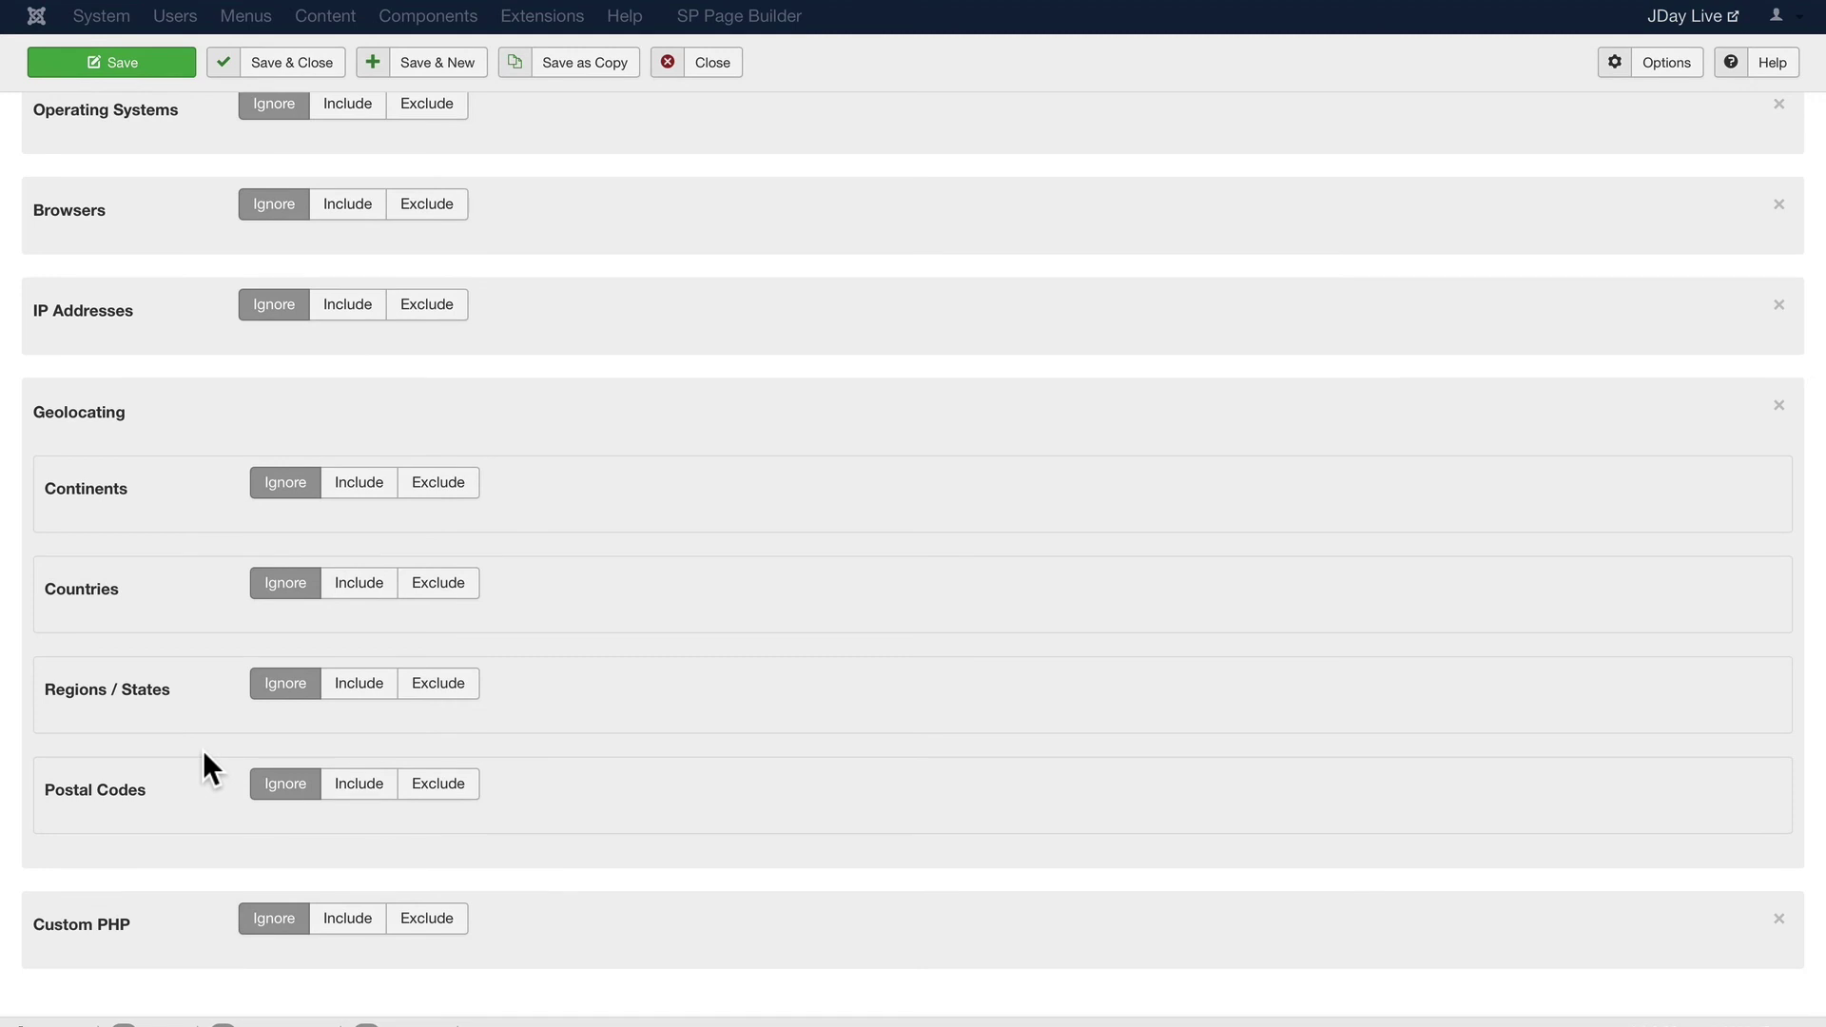
{"action": "scroll", "coordinate": [190, 746], "scroll_direction": "up", "scroll_amount": 20}
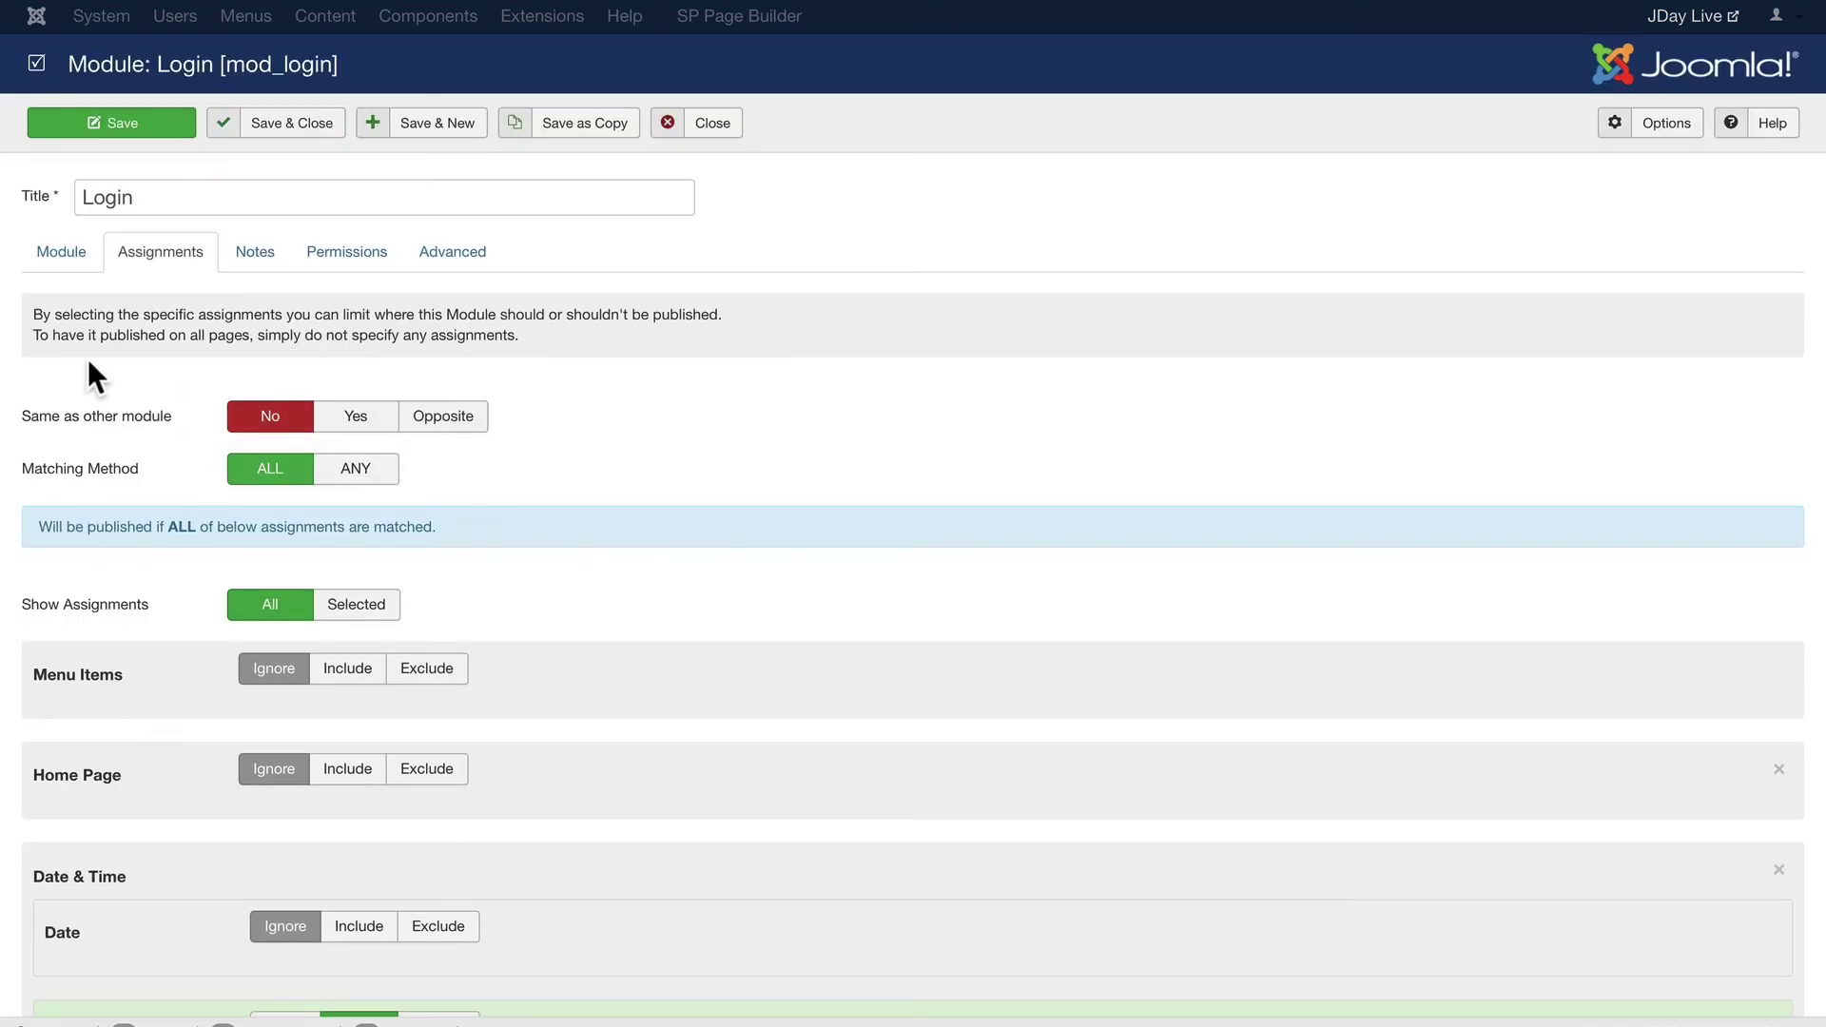